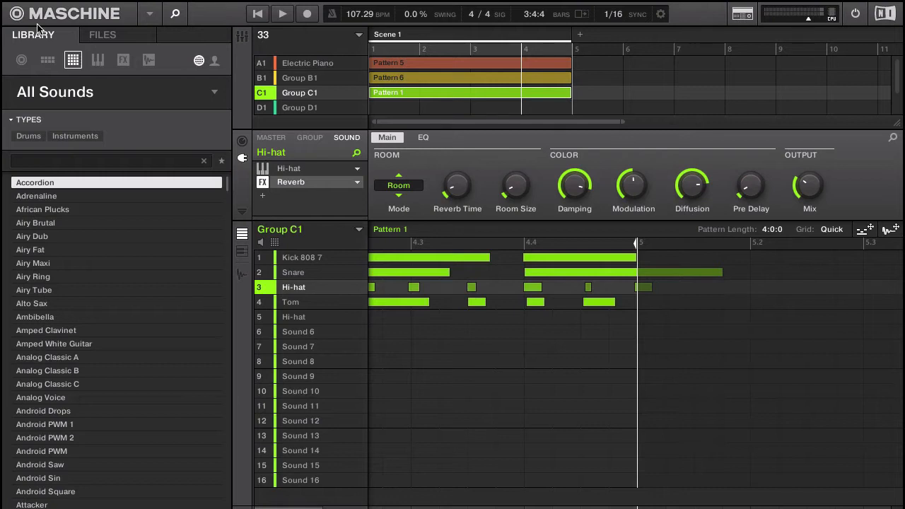
# Step: Bypass the Compressor on the master channel and play the scene to check its output level
pyautogui.click(272, 138)
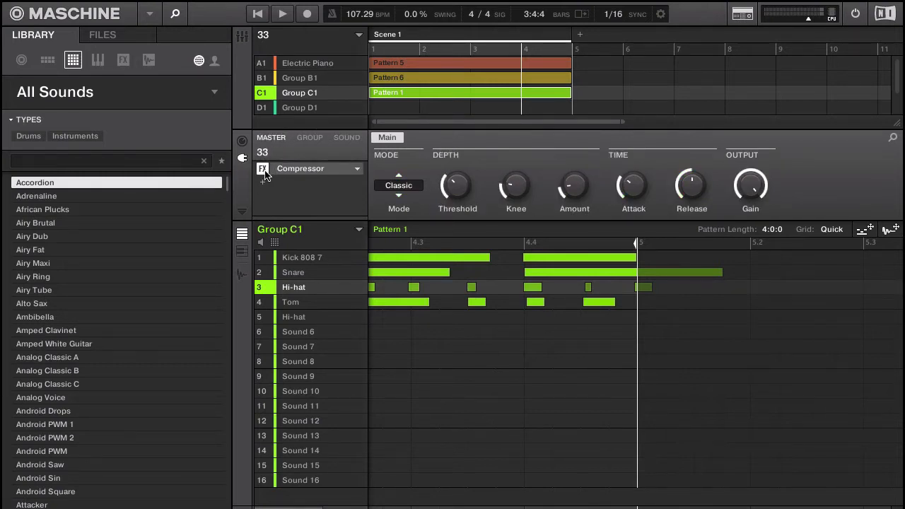
pyautogui.click(263, 170)
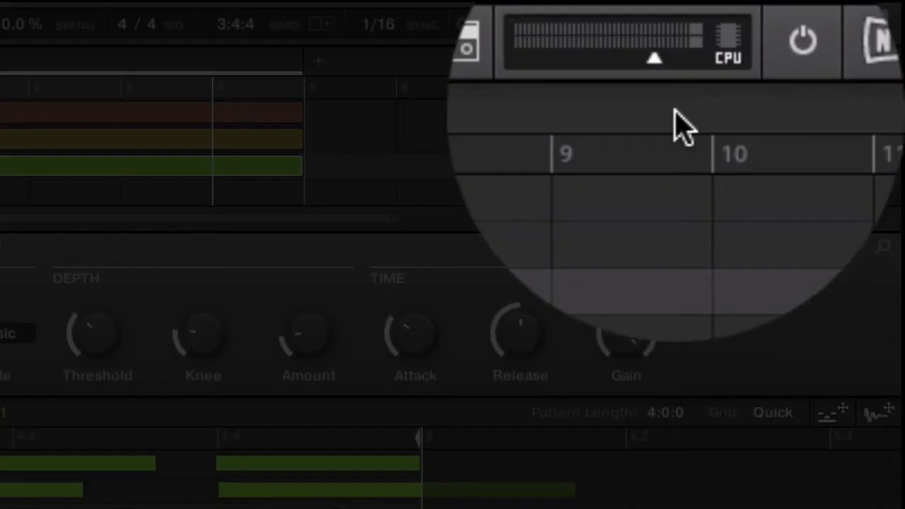
pyautogui.press('space')
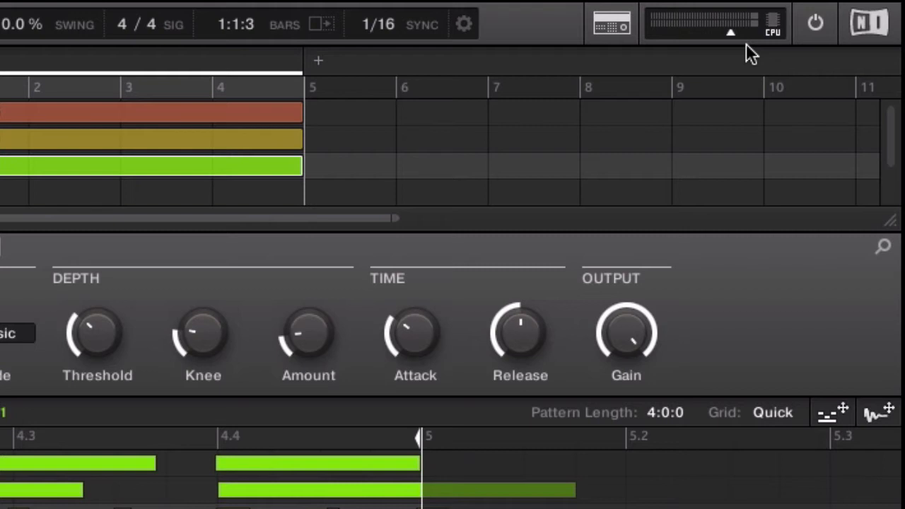
pyautogui.moveTo(636, 346)
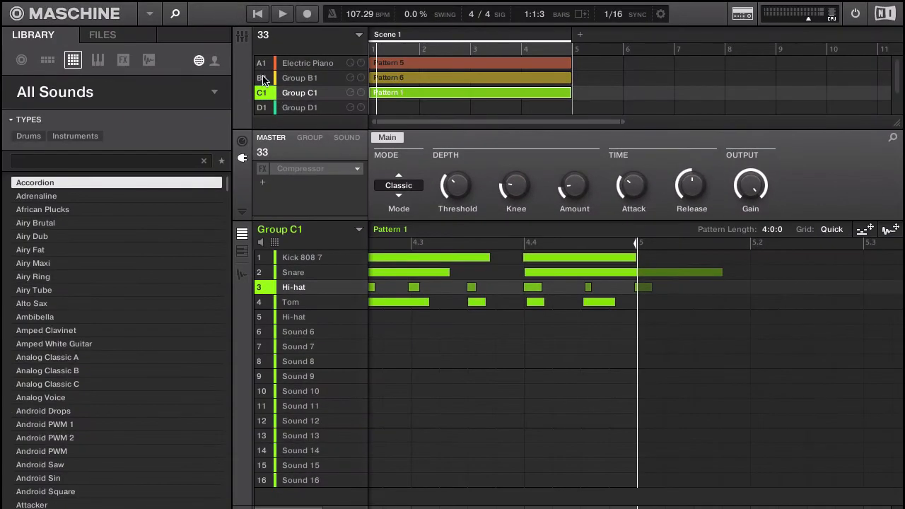
# Step: Mute Group B1, Electric Piano and Group C1's Hi-hat and Tom, and play only the kick and snare
pyautogui.click(263, 77)
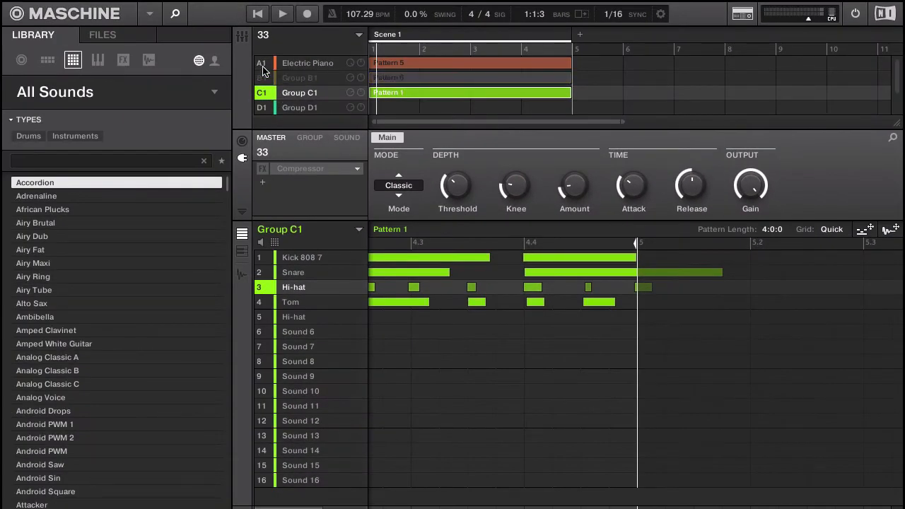
pyautogui.click(263, 68)
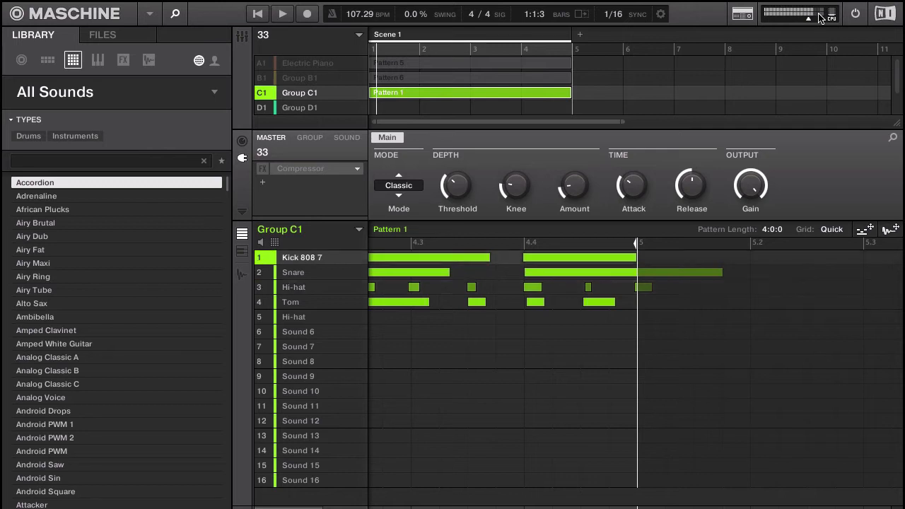
pyautogui.click(260, 287)
pyautogui.click(260, 302)
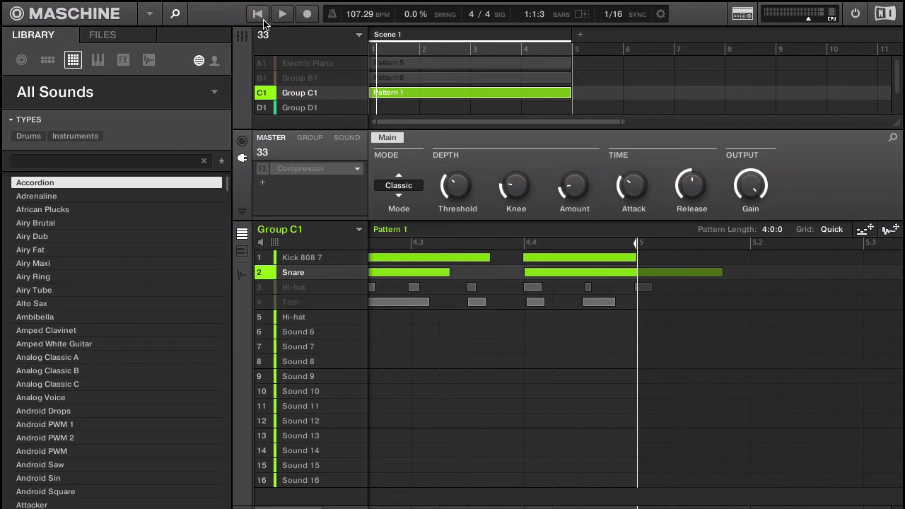
pyautogui.press('space')
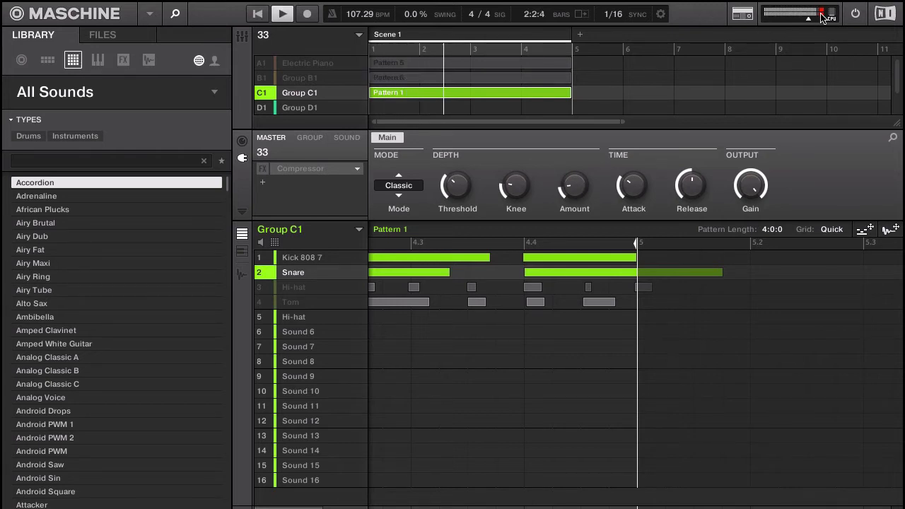
pyautogui.press('space')
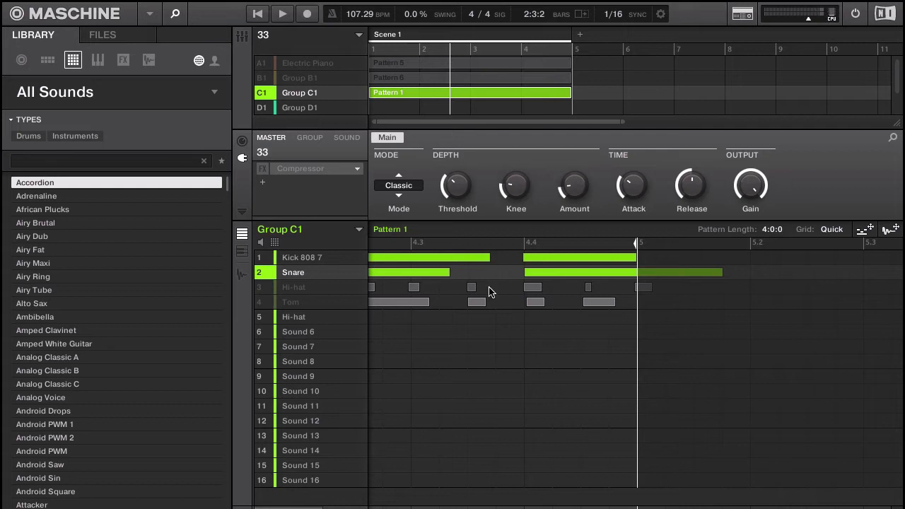
# Step: Add a second internal Compressor to the master channel after the bypassed one
pyautogui.hscroll(-5, 490, 287)
pyautogui.hscroll(-6, 489, 292)
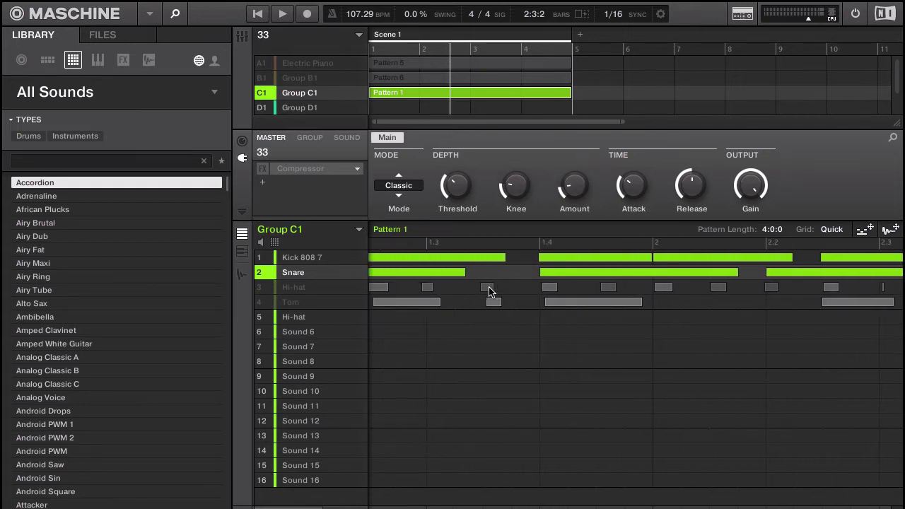
pyautogui.click(262, 169)
pyautogui.click(262, 170)
pyautogui.click(358, 169)
pyautogui.click(311, 191)
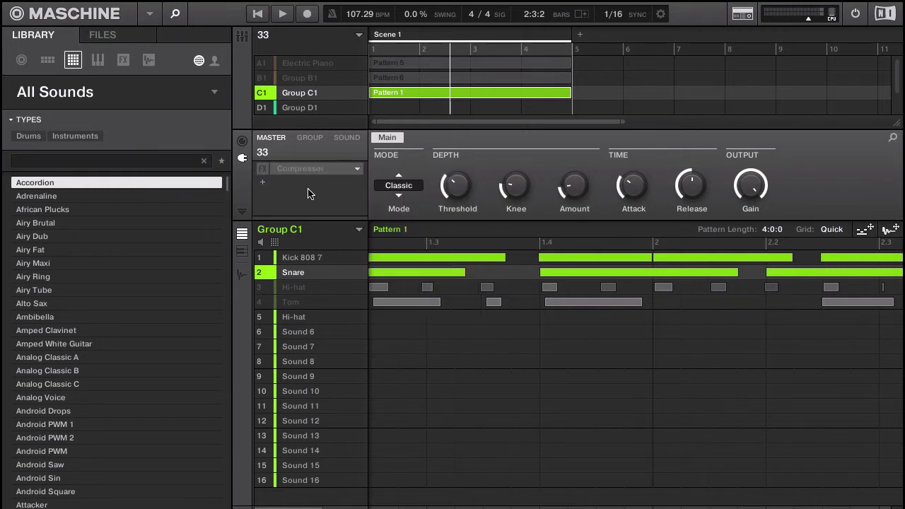
pyautogui.click(262, 182)
pyautogui.moveTo(304, 209)
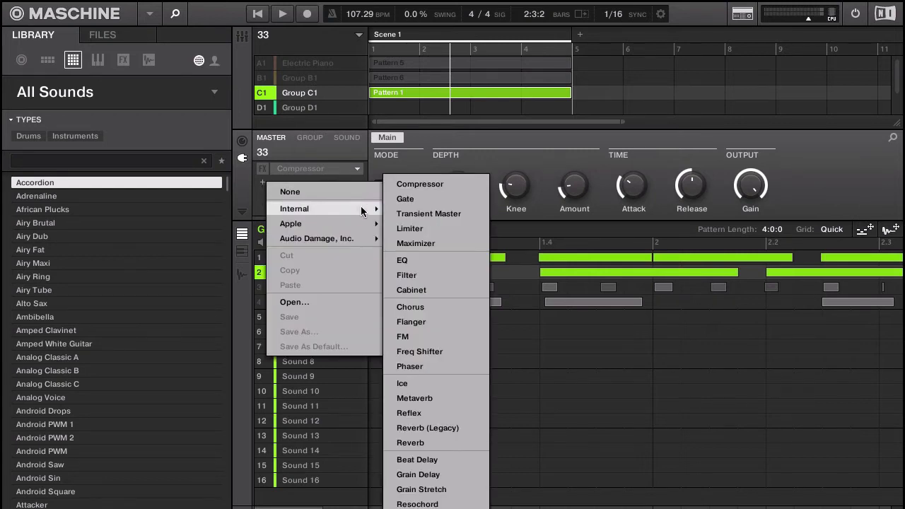
pyautogui.click(429, 186)
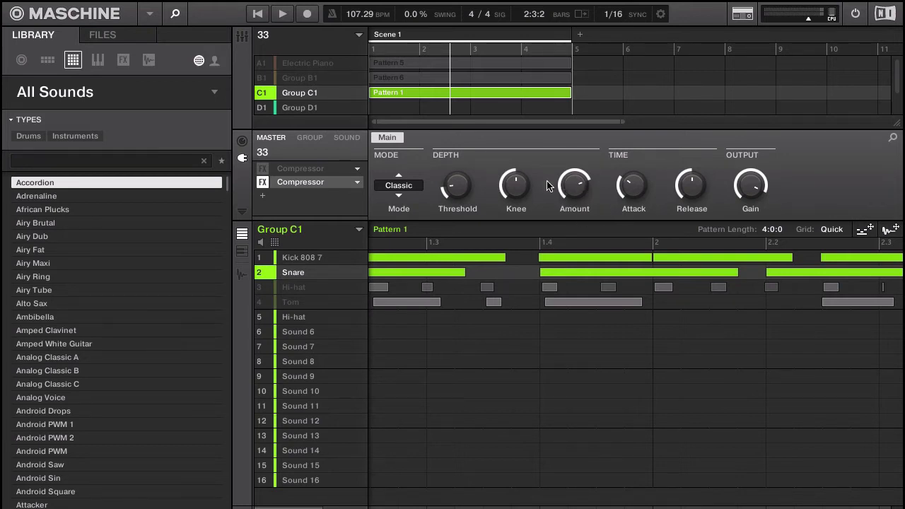
# Step: Adjust the new Compressor's threshold, knee, attack and release, set its amount to 17.0 %, and audition the kick and snare
pyautogui.moveTo(453, 196)
pyautogui.press('space')
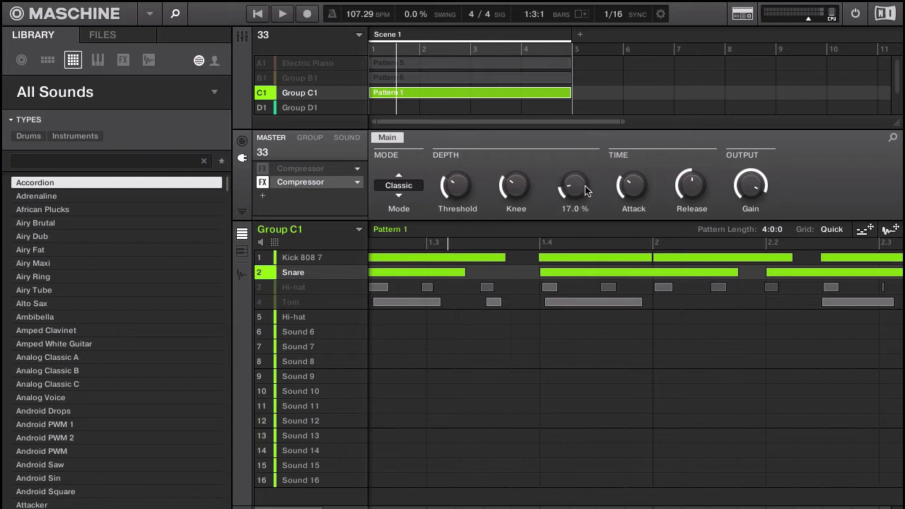
pyautogui.moveTo(572, 190)
pyautogui.moveTo(692, 194)
pyautogui.press('space')
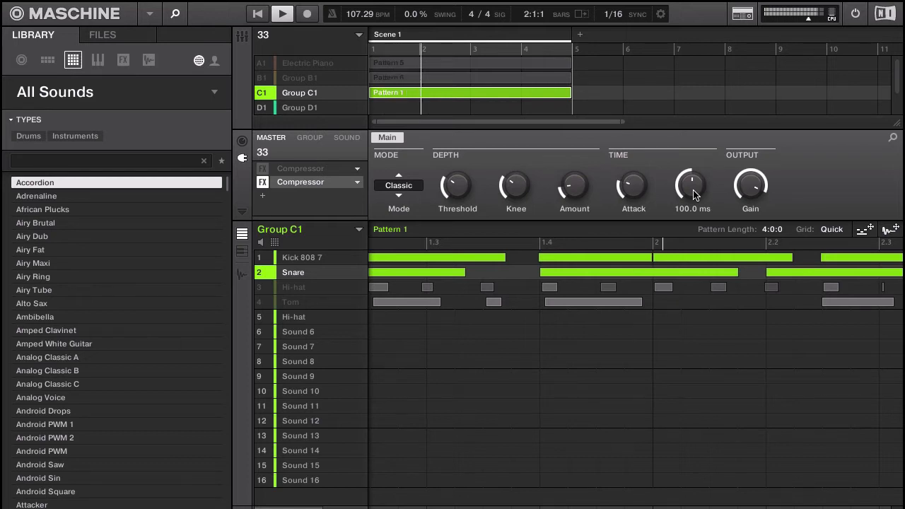
pyautogui.moveTo(693, 190); pyautogui.dragTo(694, 188)
pyautogui.press('space')
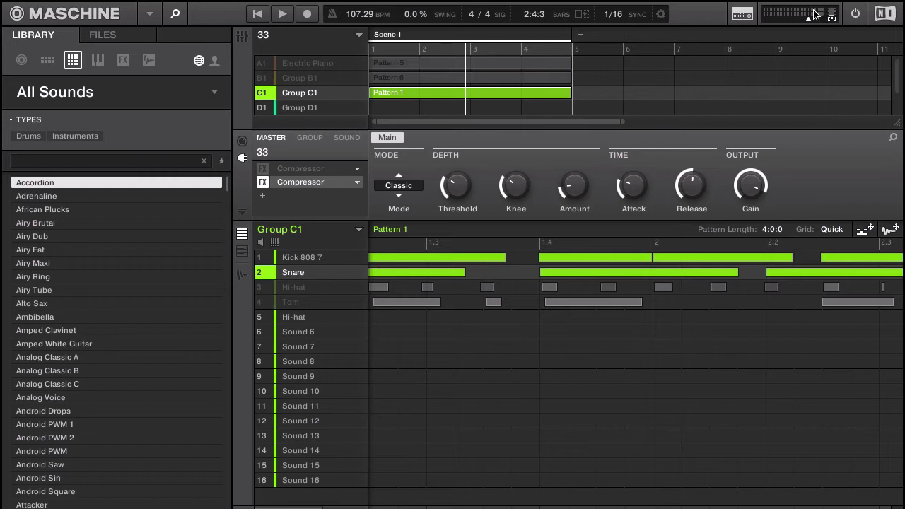
pyautogui.press('space')
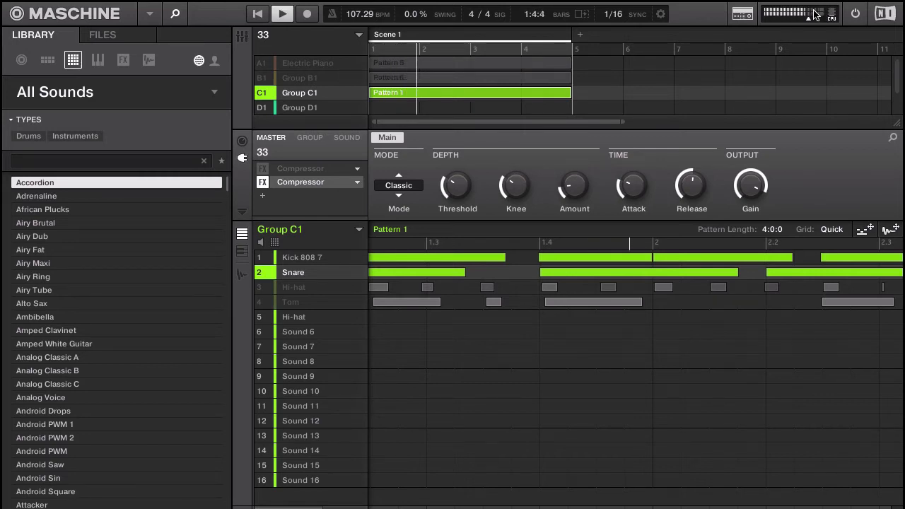
pyautogui.press('space')
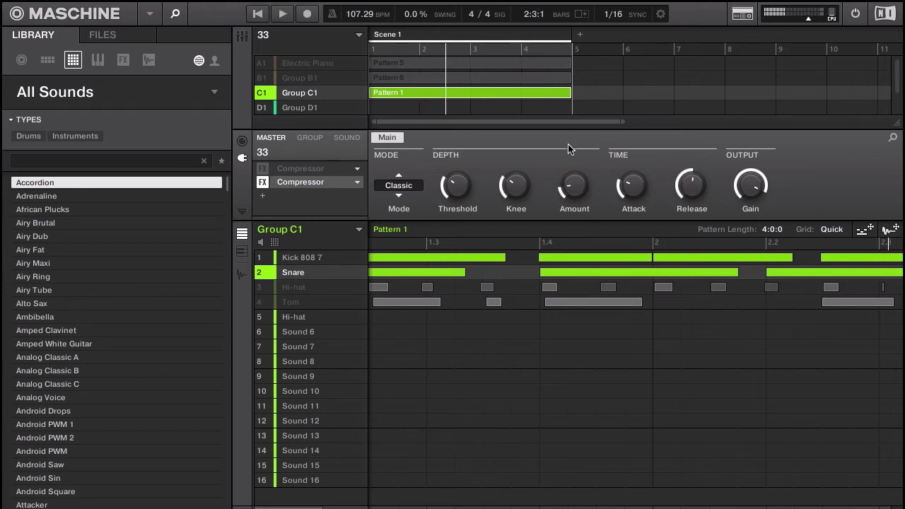
# Step: Unmute the Hi-hat, Tom, Group B1 and Electric Piano and play the full scene through the new Compressor
pyautogui.click(261, 289)
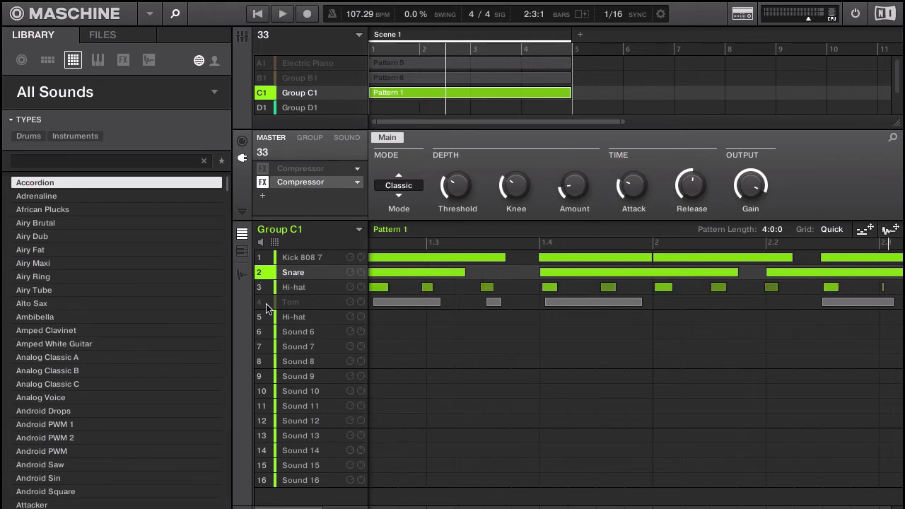
pyautogui.click(266, 302)
pyautogui.click(265, 78)
pyautogui.click(264, 64)
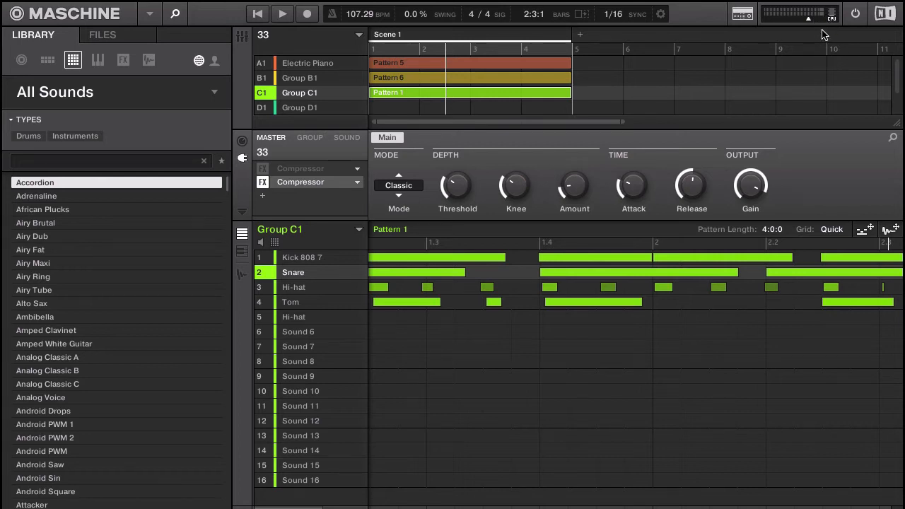
pyautogui.press('space')
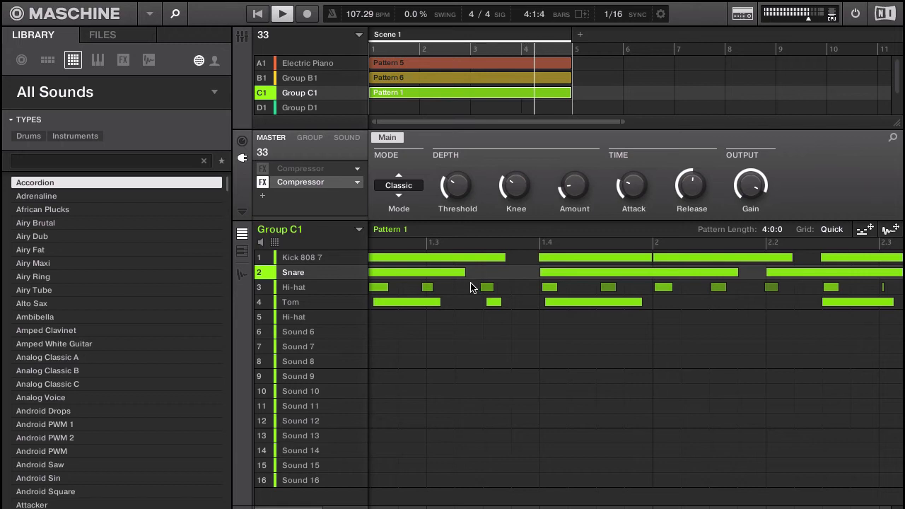
pyautogui.press('space')
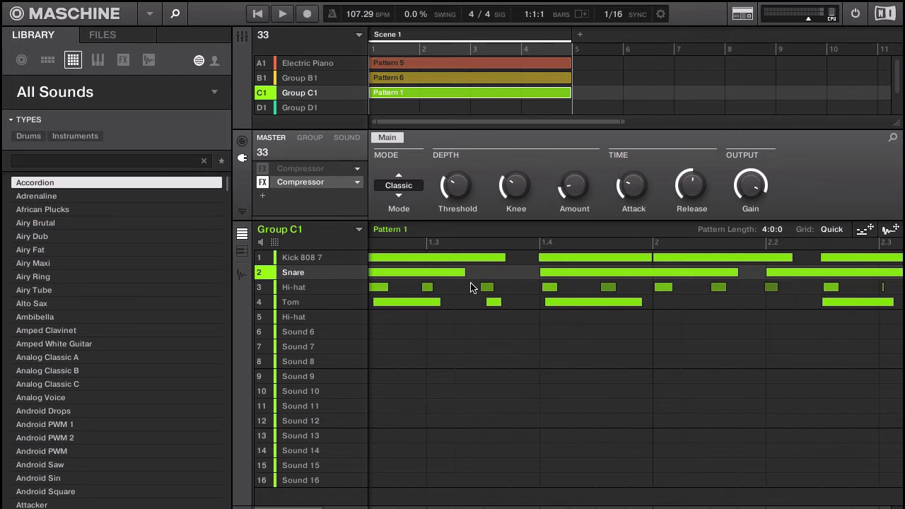
# Step: Mute the Hi-hat and Tom sounds along with Group B1 and Electric Piano
pyautogui.click(262, 288)
pyautogui.click(262, 301)
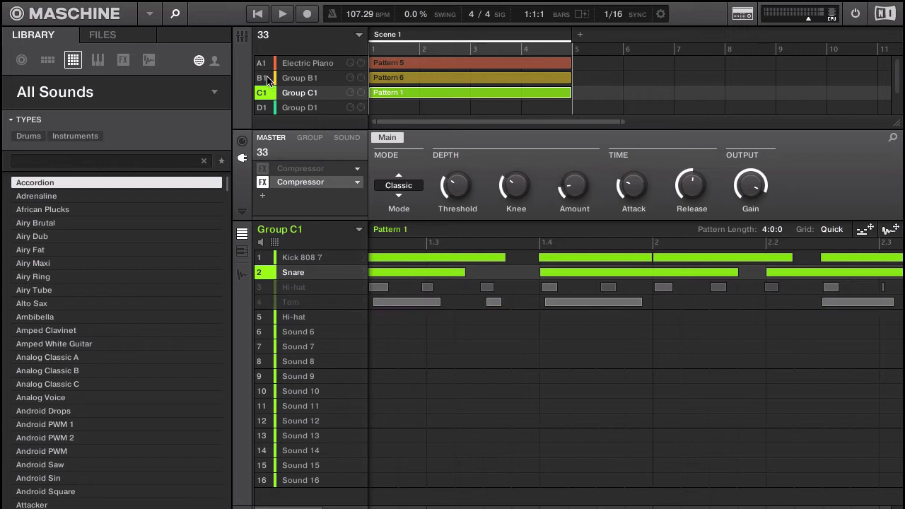
pyautogui.click(267, 77)
pyautogui.click(266, 64)
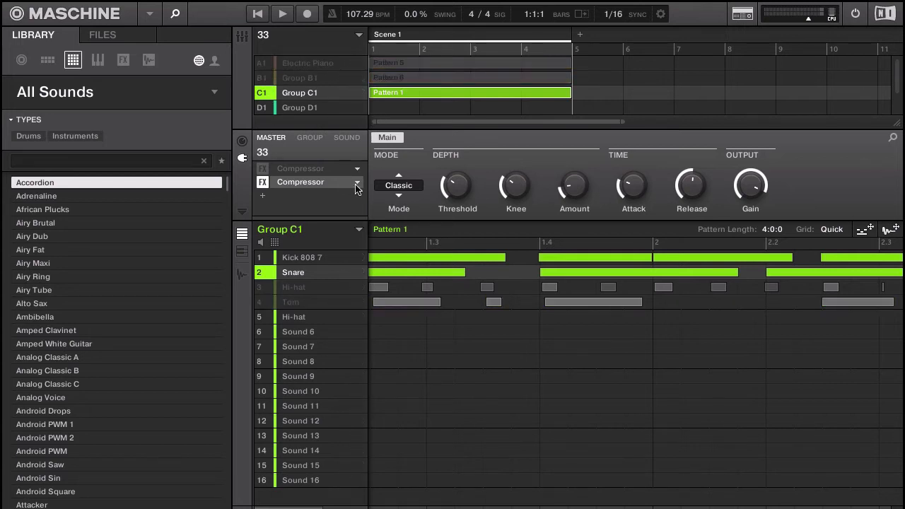
# Step: Unmute the Hi-hat sound and look over Group C1's channels in the mixer
pyautogui.click(264, 288)
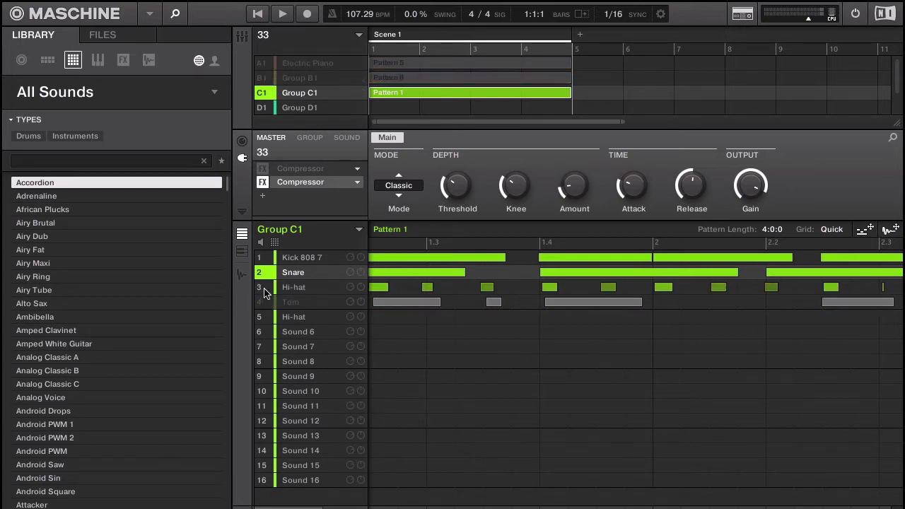
pyautogui.click(241, 37)
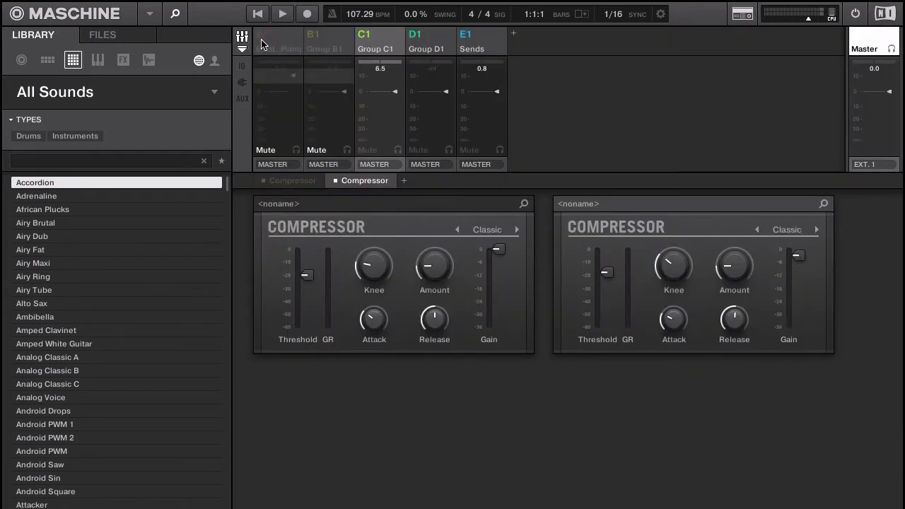
pyautogui.doubleClick(265, 43)
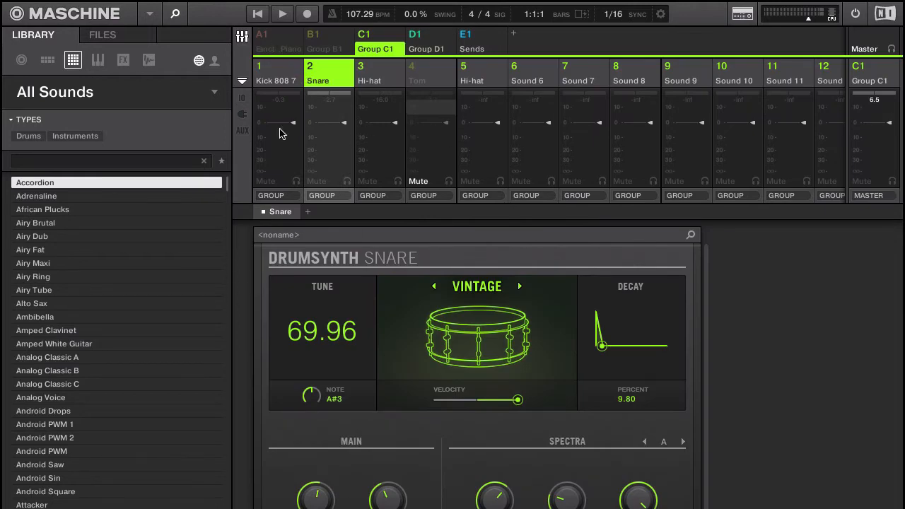
pyautogui.click(242, 39)
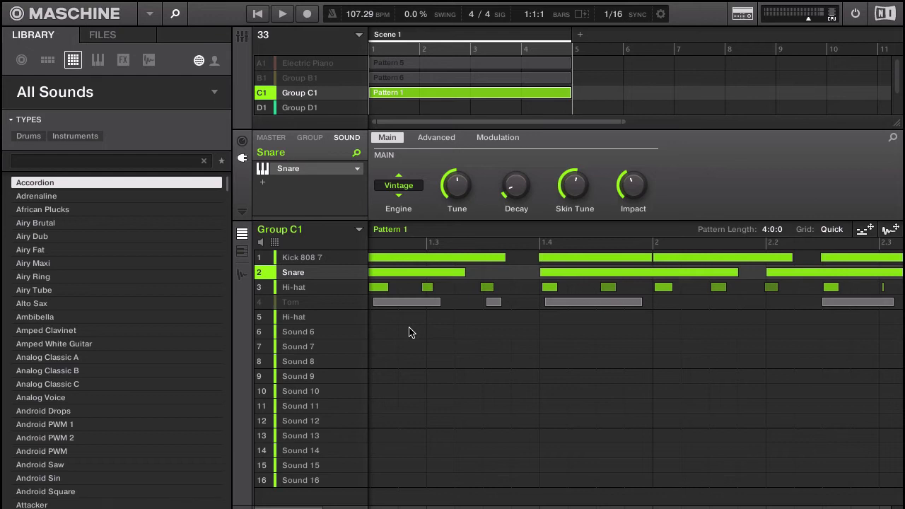
# Step: With the pattern playing, slightly lower the Hi-hat's Reverb mix and its channel level in the mixer
pyautogui.click(306, 287)
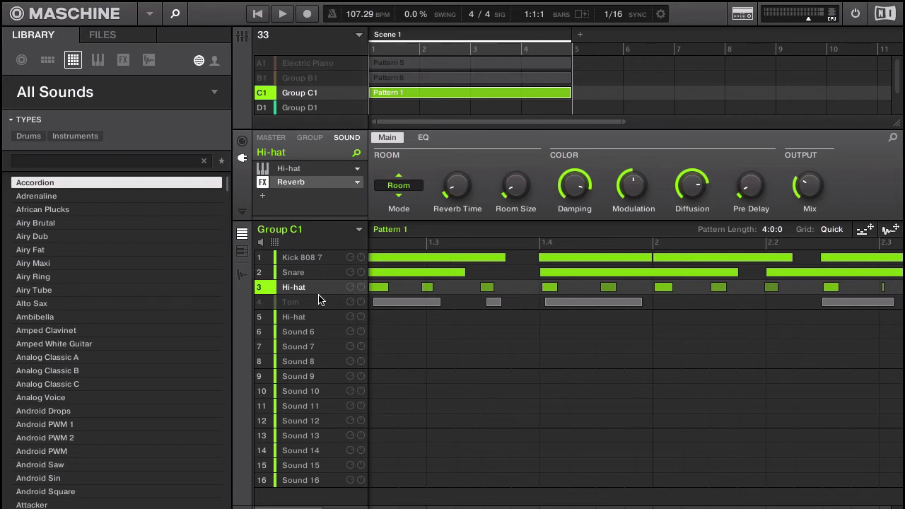
pyautogui.press('space')
pyautogui.hotkey('ctrl', 'm')
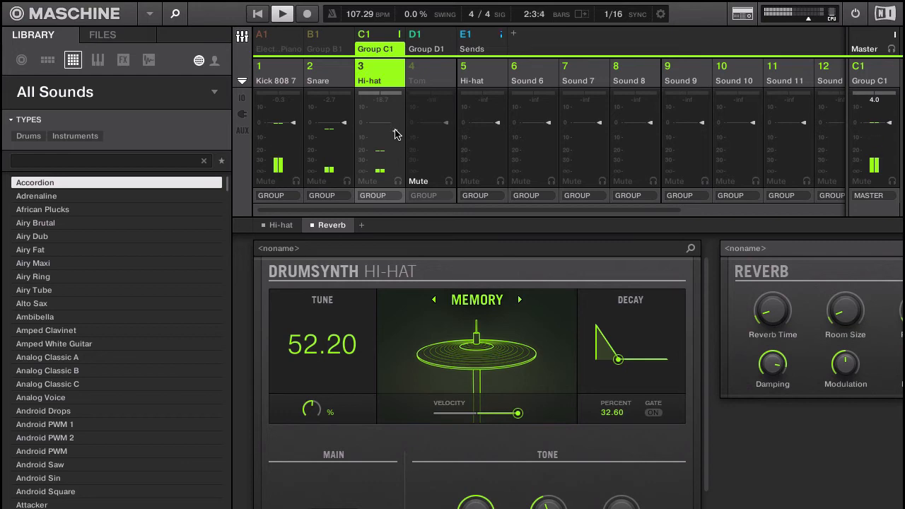
pyautogui.click(242, 37)
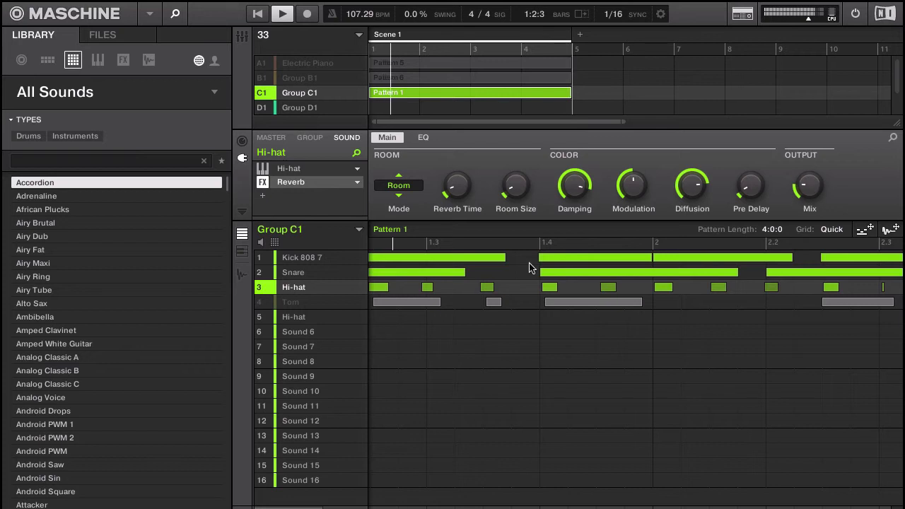
# Step: Unmute the Tom sound and slightly lower its channel level in the mixer
pyautogui.click(317, 302)
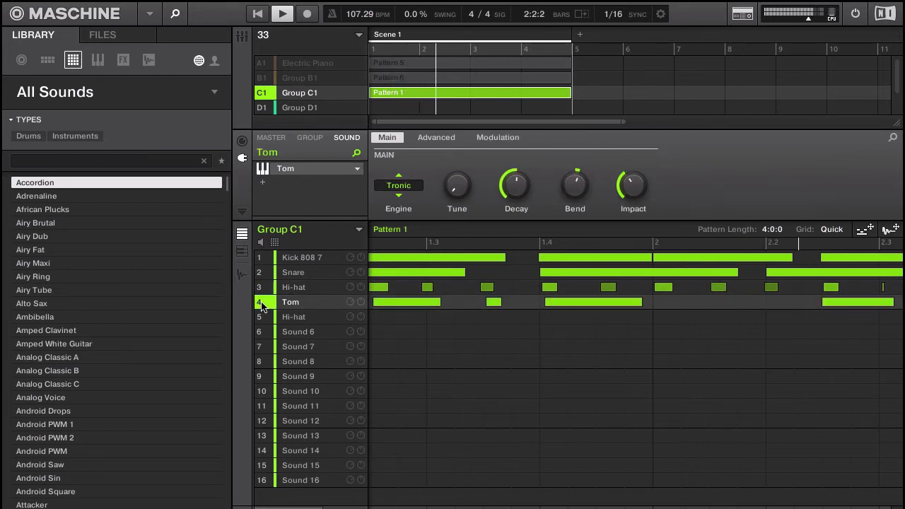
pyautogui.click(243, 37)
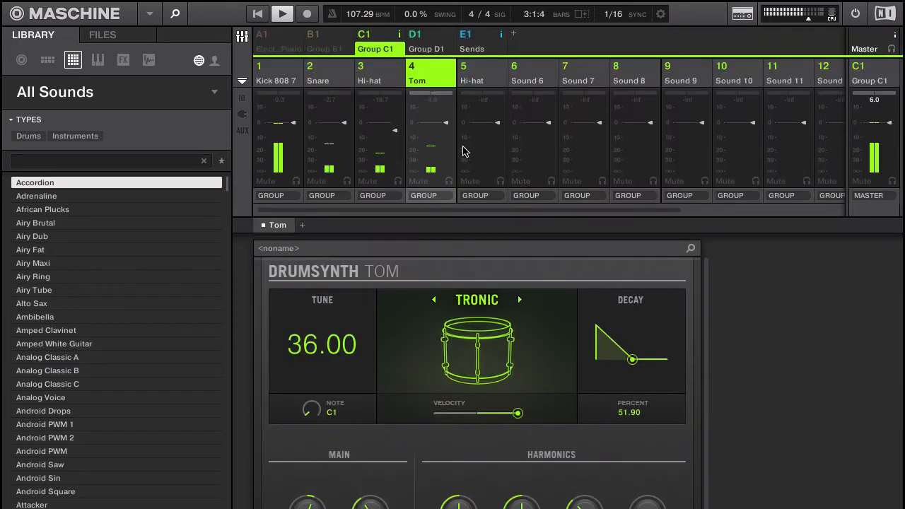
pyautogui.moveTo(446, 123); pyautogui.dragTo(447, 132)
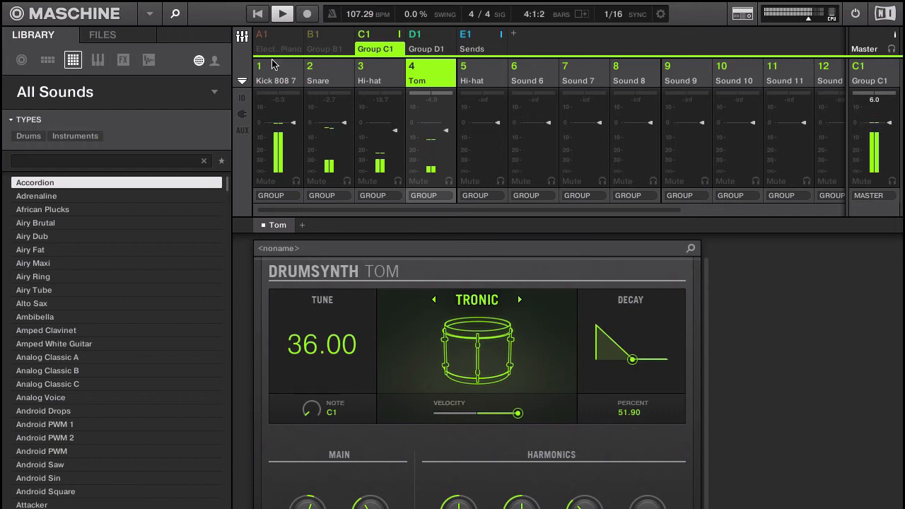
pyautogui.click(242, 36)
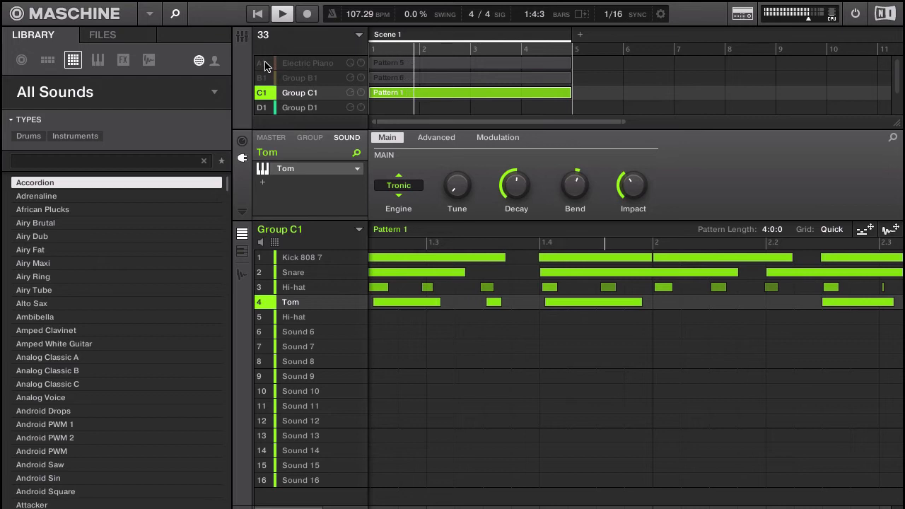
# Step: Unmute the Electric Piano group and check its Vibey EEP channel level in the mixer during playback
pyautogui.click(264, 64)
pyautogui.click(289, 63)
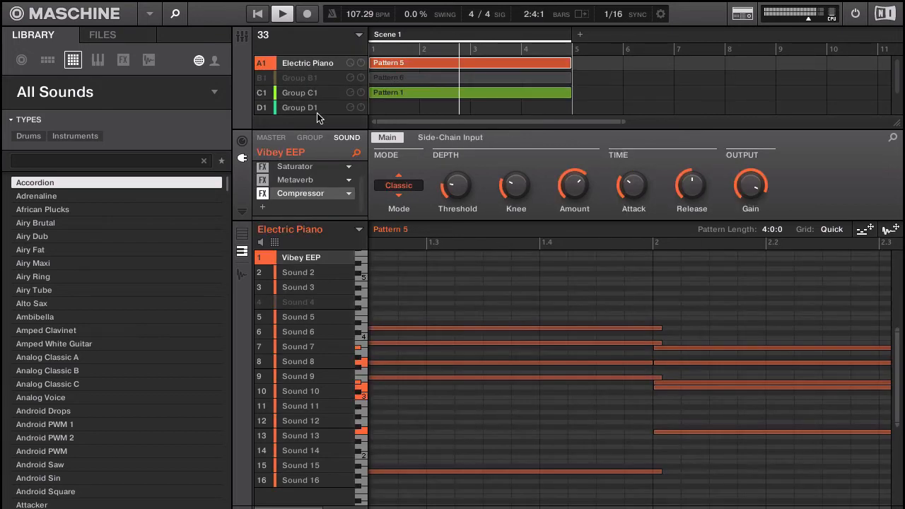
pyautogui.press('XF86AudioRaiseVolume')
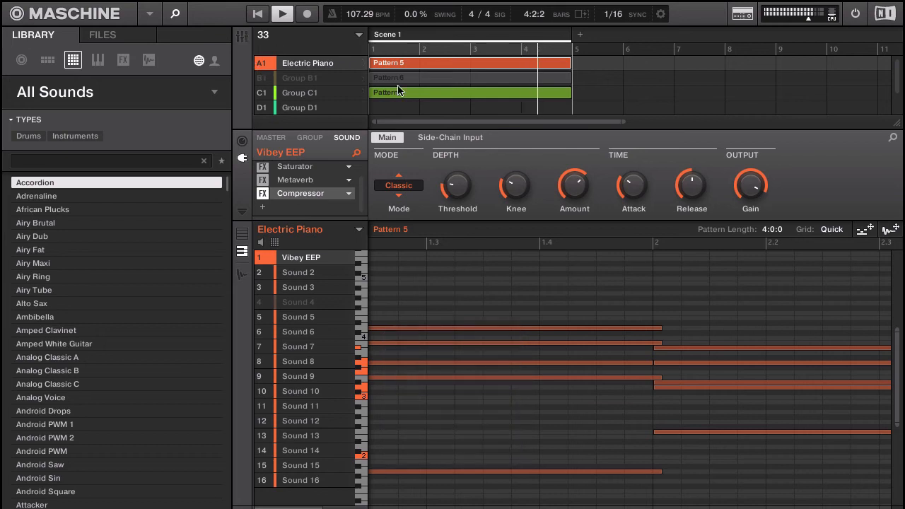
pyautogui.press('super+m')
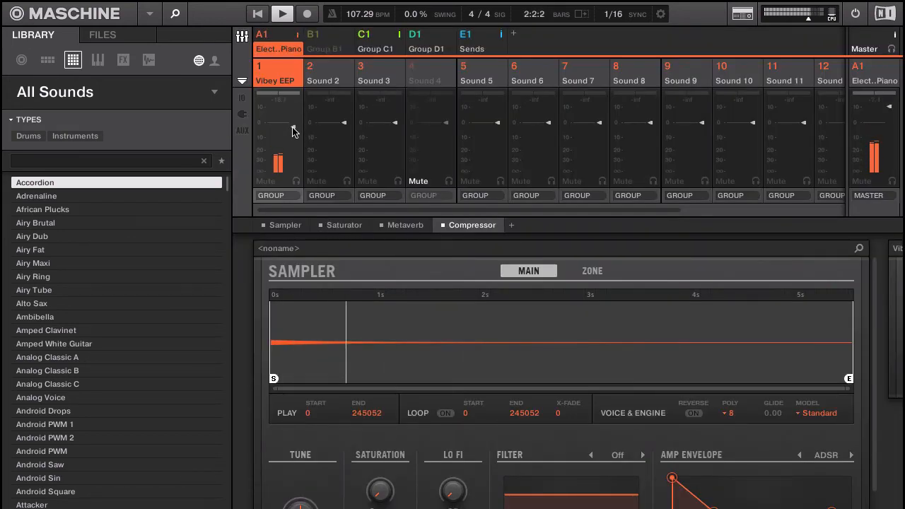
pyautogui.click(242, 40)
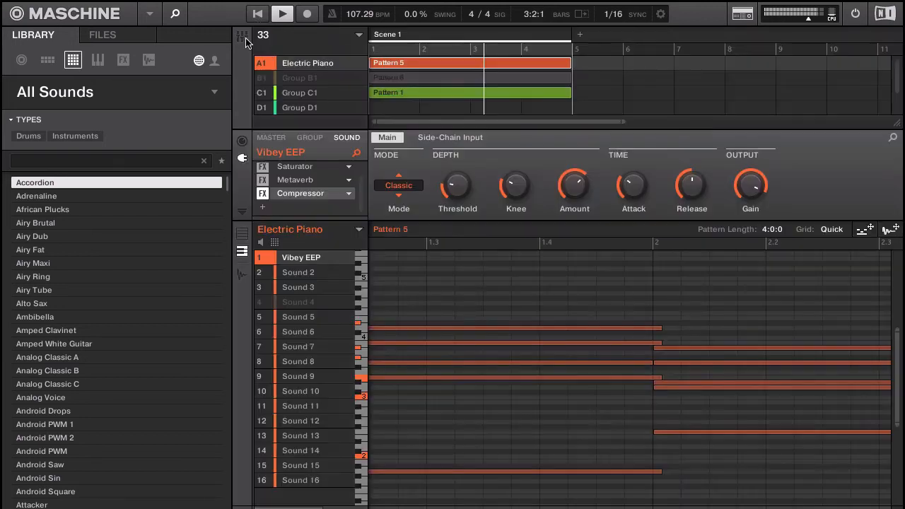
# Step: Unmute Group B1 to check the High String Synth channel's level in the mixer, mute it again and stop playback
pyautogui.click(292, 79)
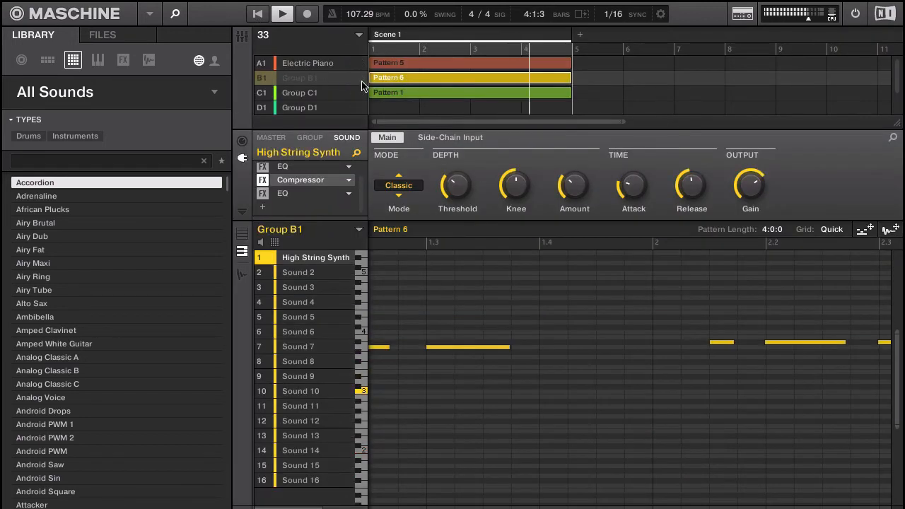
pyautogui.click(243, 40)
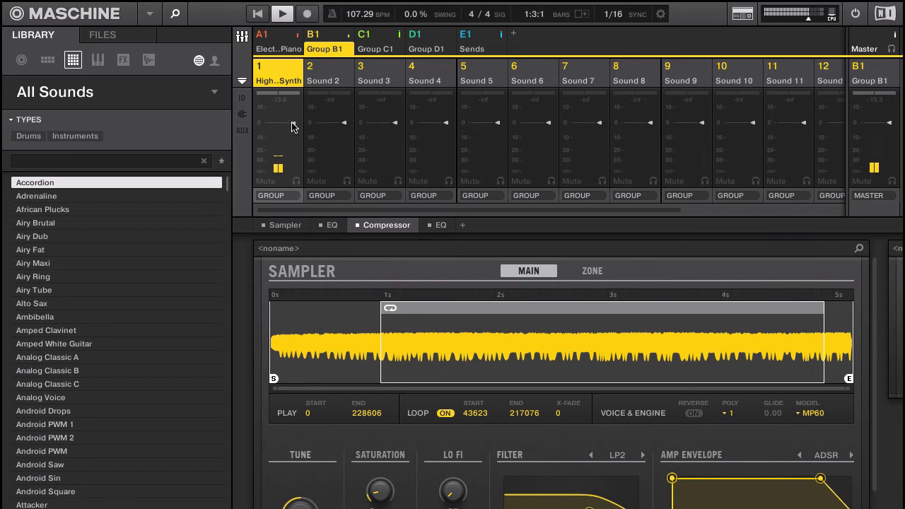
pyautogui.click(242, 37)
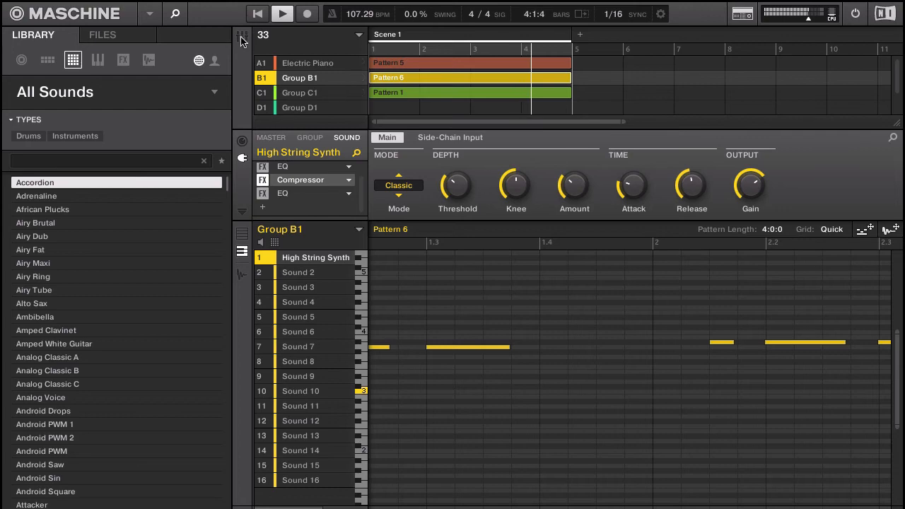
pyautogui.hotkey('ctrl', 'm')
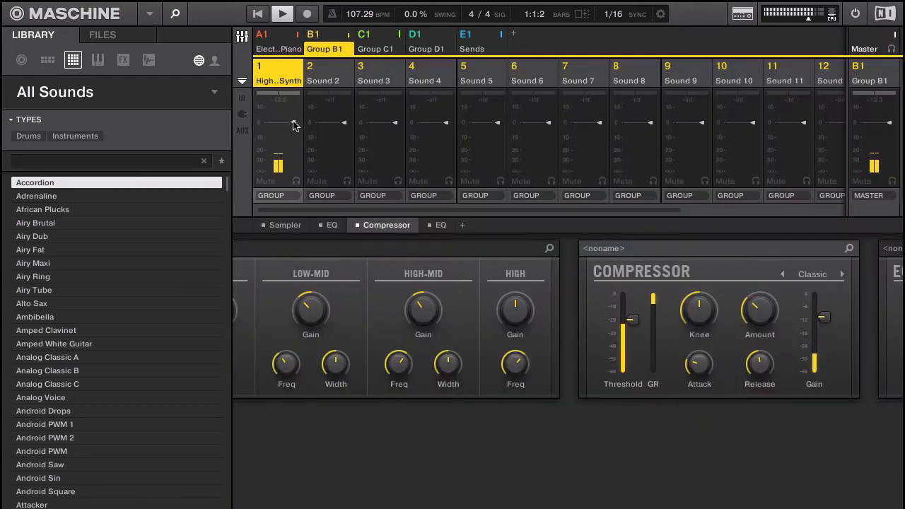
pyautogui.hotkey('ctrl', 'm')
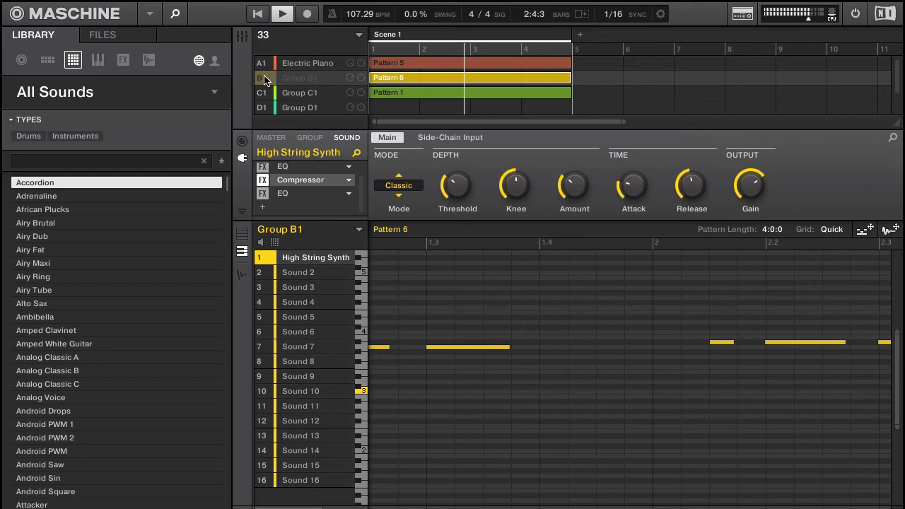
pyautogui.press('space')
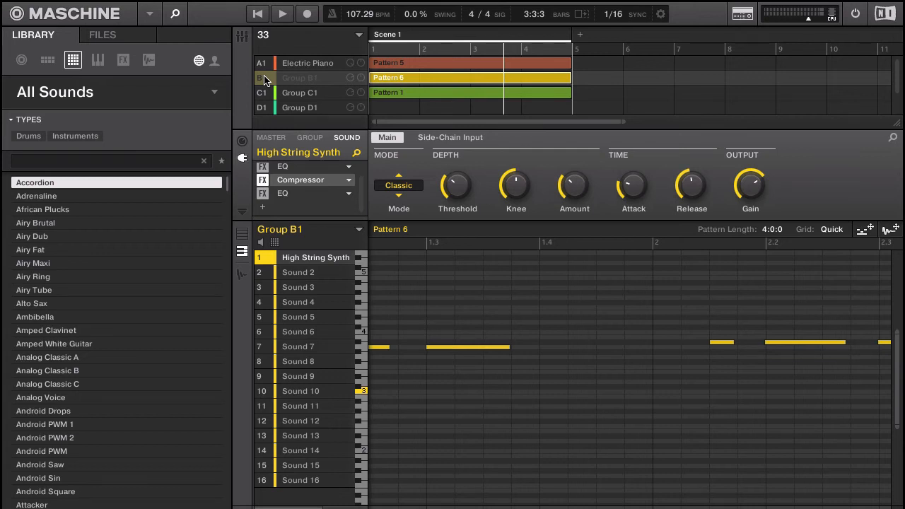
# Step: Review the master compressors and group levels in the mixer, along with the Hi-hat channel of Group C1
pyautogui.click(269, 138)
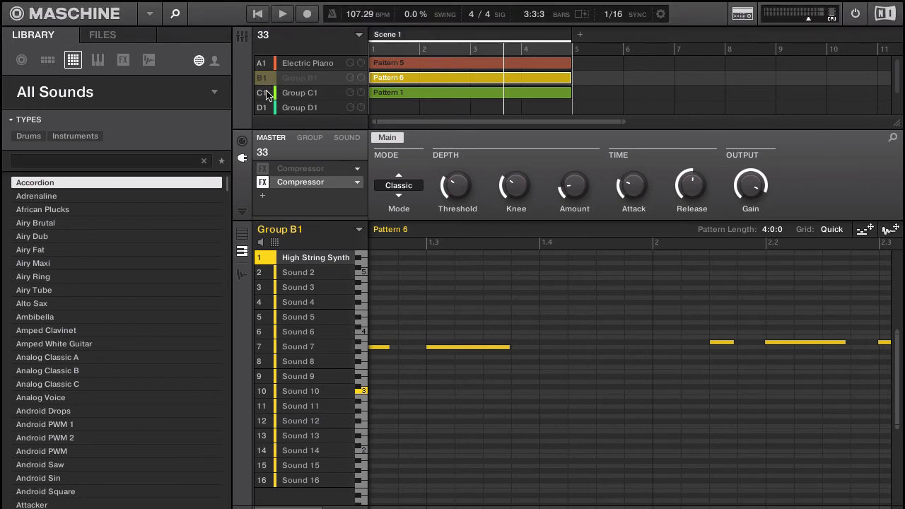
pyautogui.click(299, 94)
pyautogui.click(301, 285)
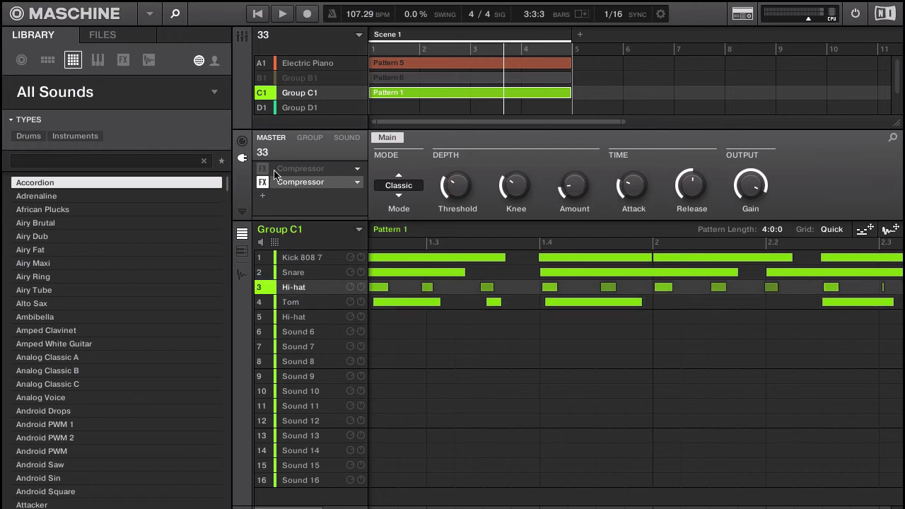
pyautogui.click(244, 38)
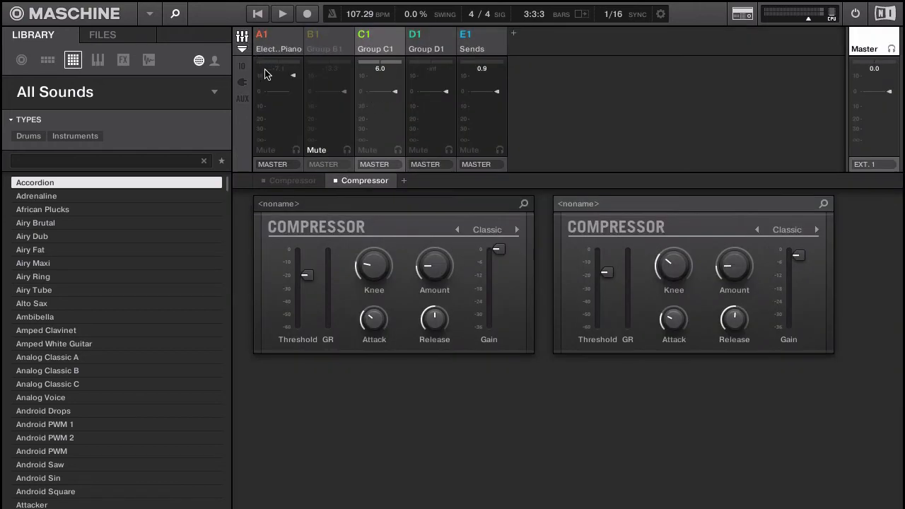
pyautogui.press('Down')
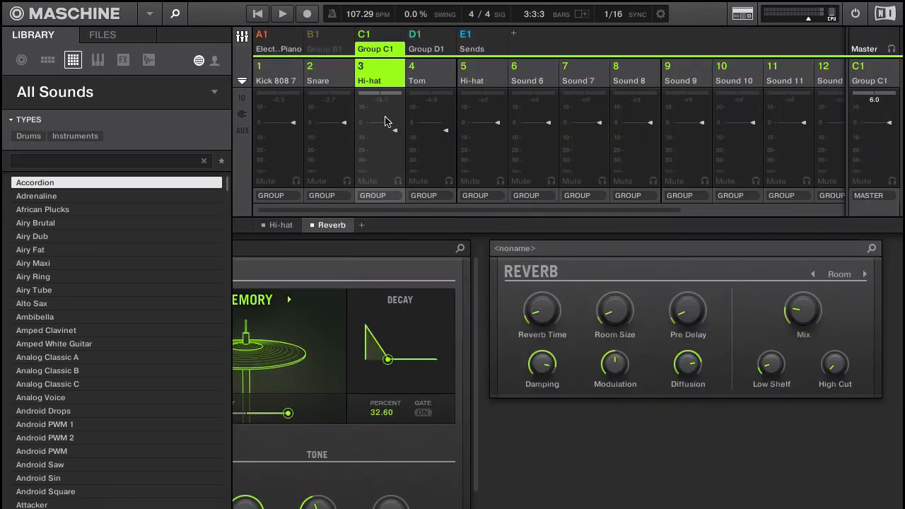
pyautogui.click(242, 38)
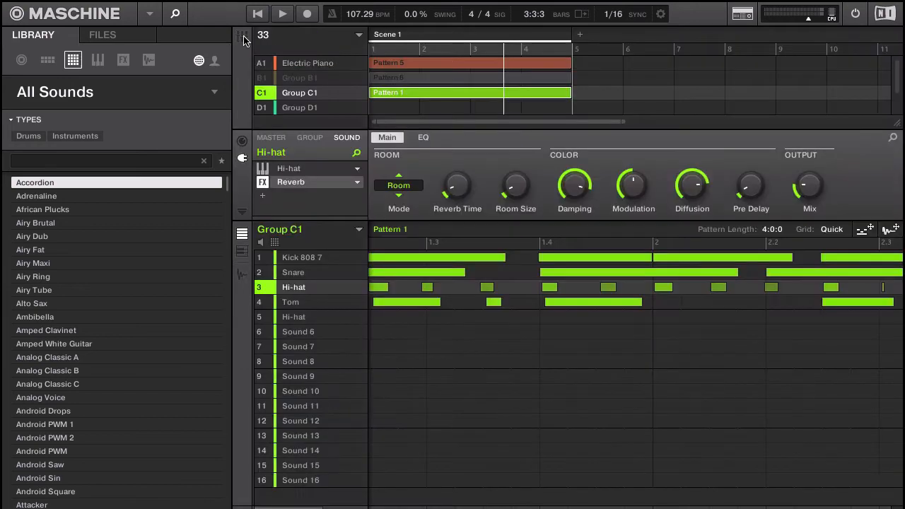
# Step: Select the Electric Piano group and examine the active master Compressor's depth and time settings
pyautogui.click(307, 64)
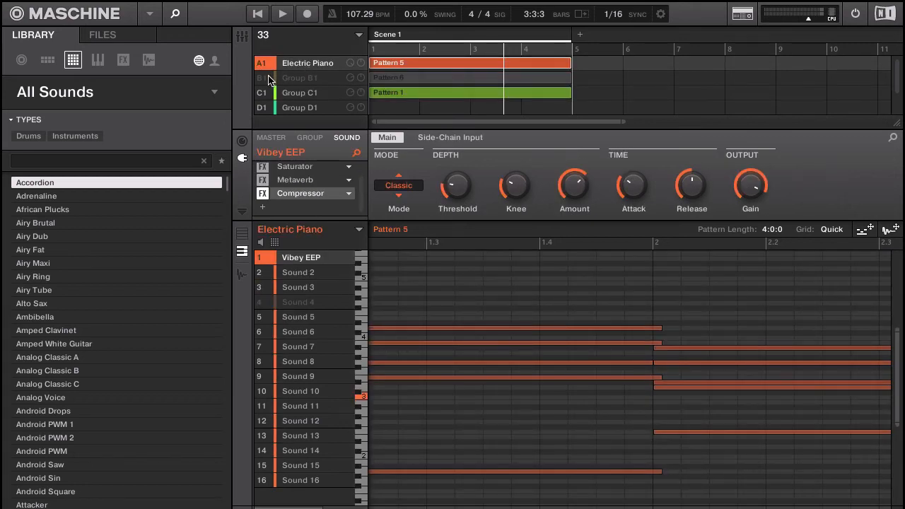
pyautogui.click(271, 138)
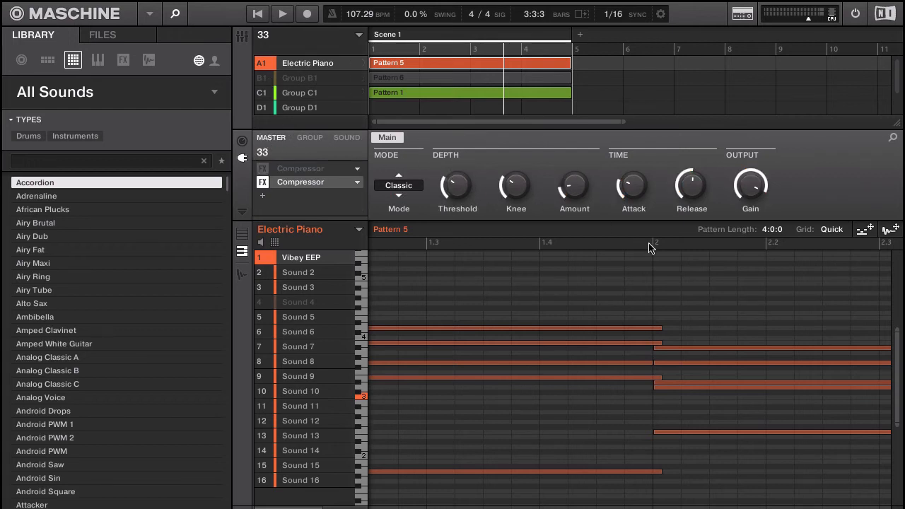
pyautogui.moveTo(578, 187)
pyautogui.moveTo(654, 191)
pyautogui.press('super+Tab')
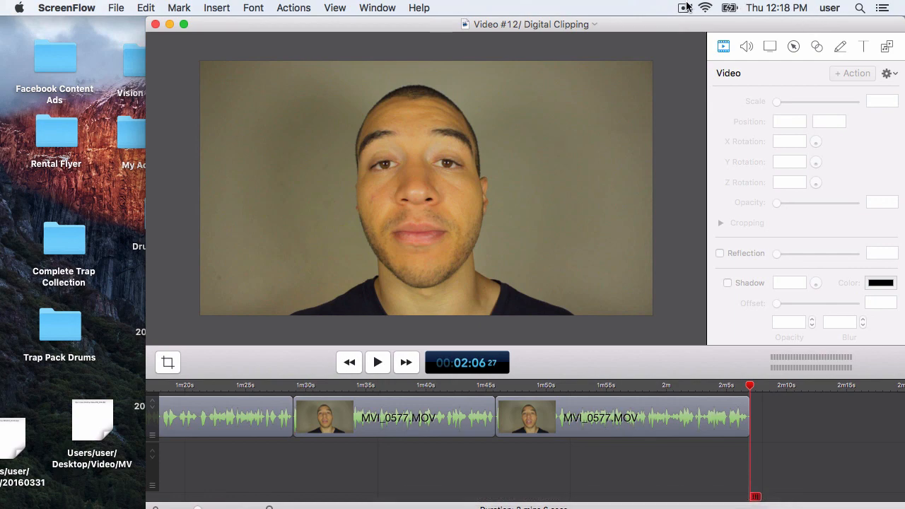
pyautogui.click(684, 8)
pyautogui.click(696, 54)
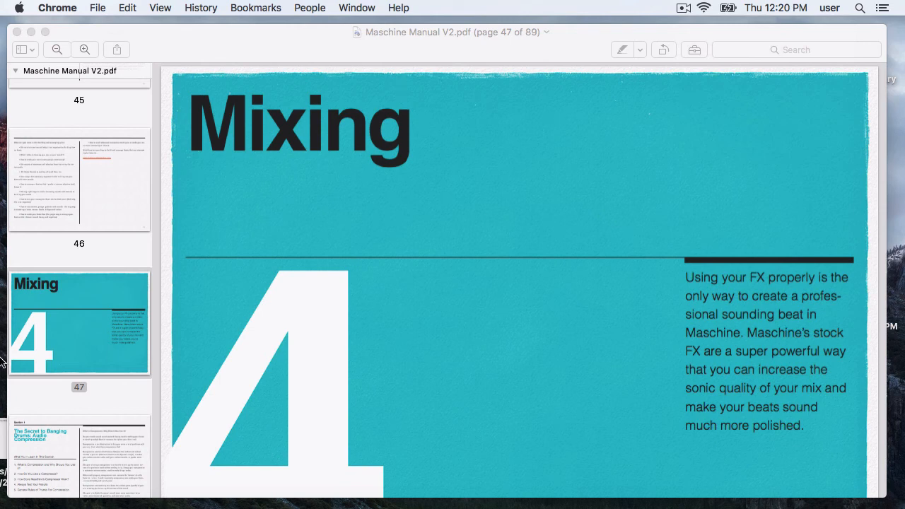
# Step: In the Maschine Manual V2 PDF in Preview, browse the Mixing chapter's page thumbnails and open the Equalization section on page 53
pyautogui.scroll(-6, 46, 290)
pyautogui.scroll(-6, 46, 289)
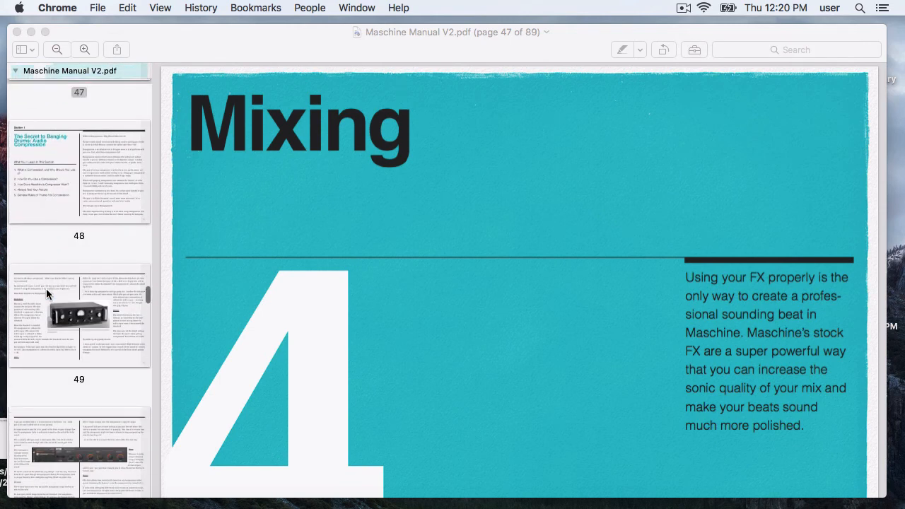
pyautogui.scroll(4, 46, 293)
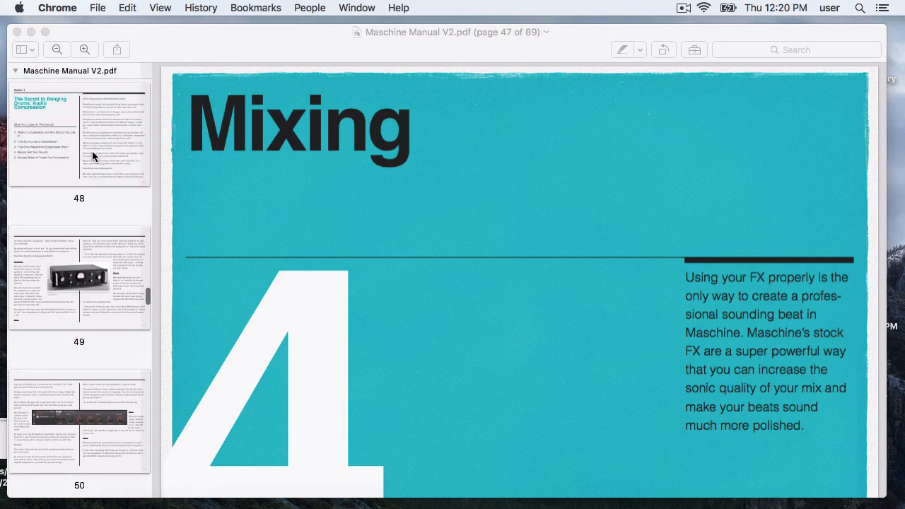
pyautogui.scroll(2, 92, 151)
pyautogui.scroll(2, 92, 151)
pyautogui.scroll(-15, 92, 151)
pyautogui.scroll(-12, 92, 151)
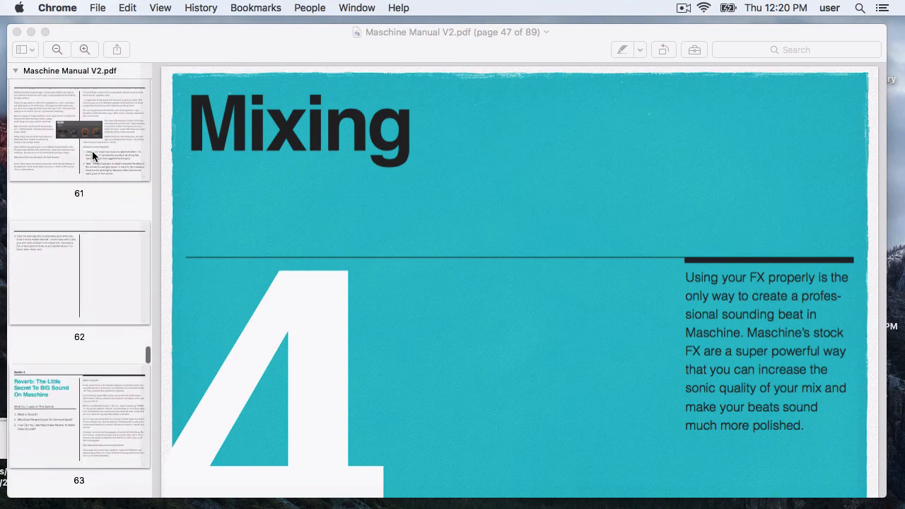
pyautogui.scroll(8, 92, 150)
pyautogui.scroll(9, 92, 152)
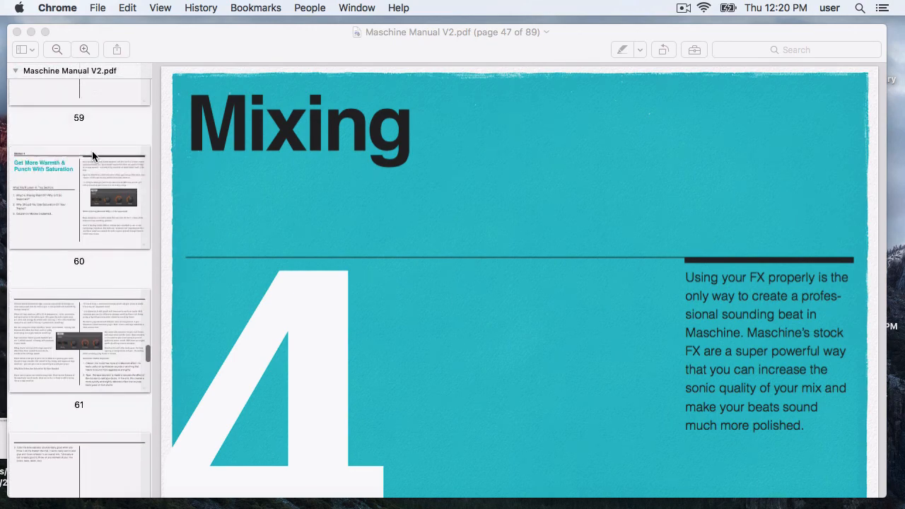
pyautogui.scroll(4, 92, 150)
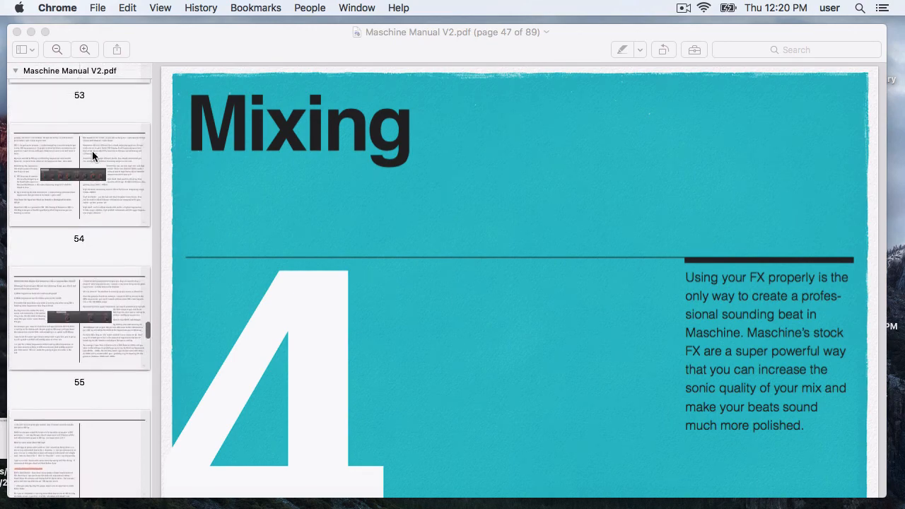
pyautogui.click(75, 350)
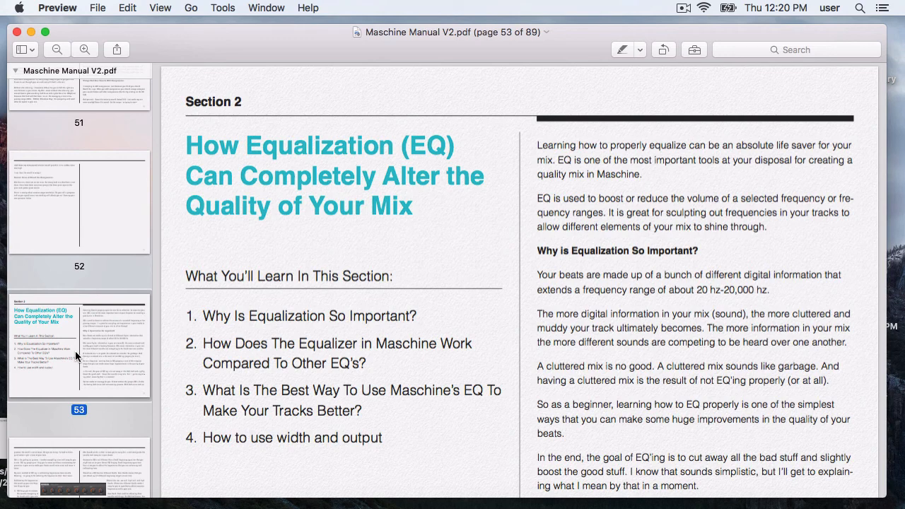
# Step: Look over the compression and EQ pages of the manual and open page 58 about Maschine's Delay
pyautogui.scroll(8, 72, 284)
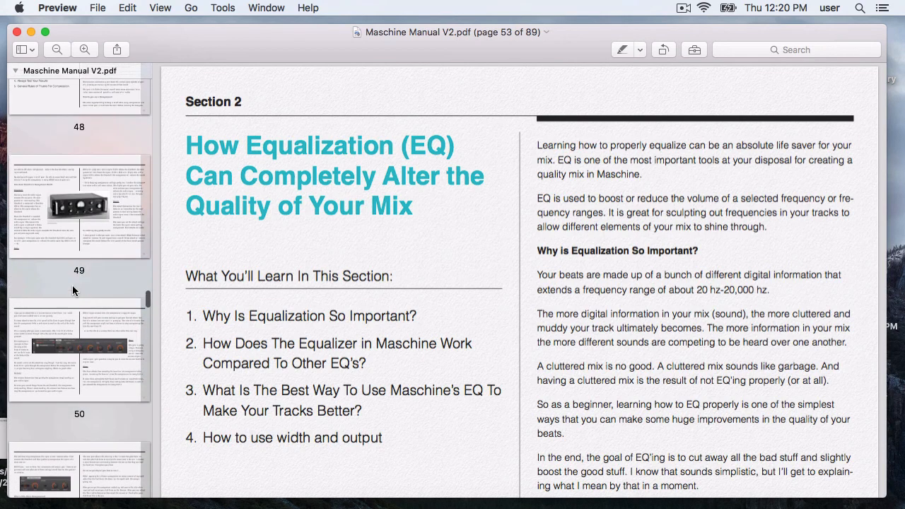
pyautogui.scroll(2, 73, 286)
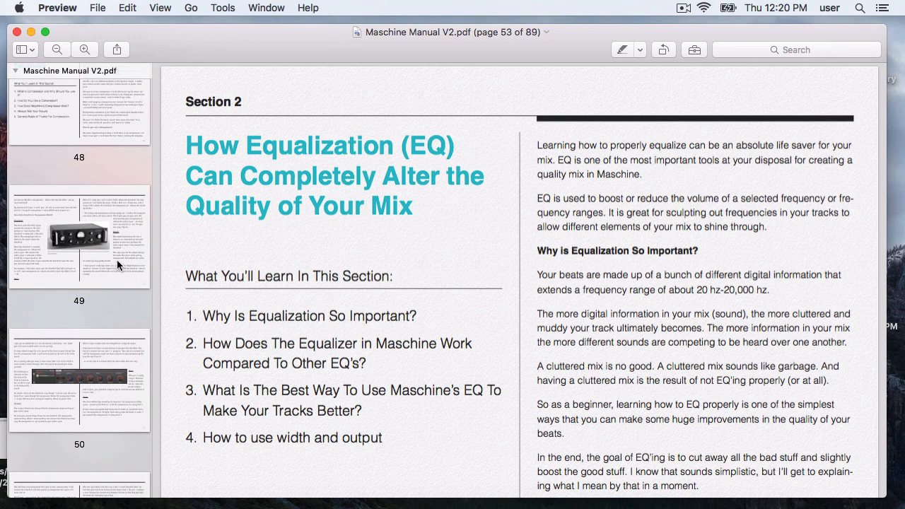
pyautogui.scroll(-3, 313, 289)
pyautogui.scroll(-3, 116, 335)
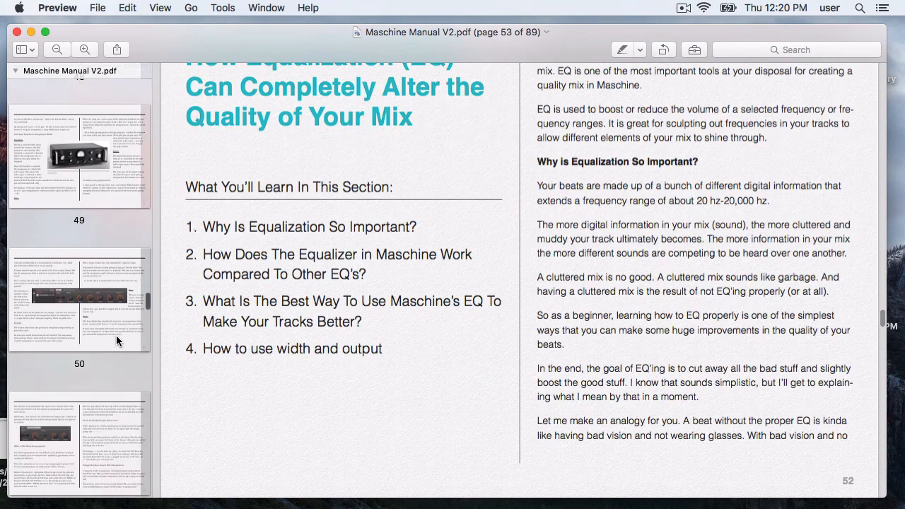
pyautogui.scroll(-5, 116, 335)
pyautogui.scroll(-8, 101, 342)
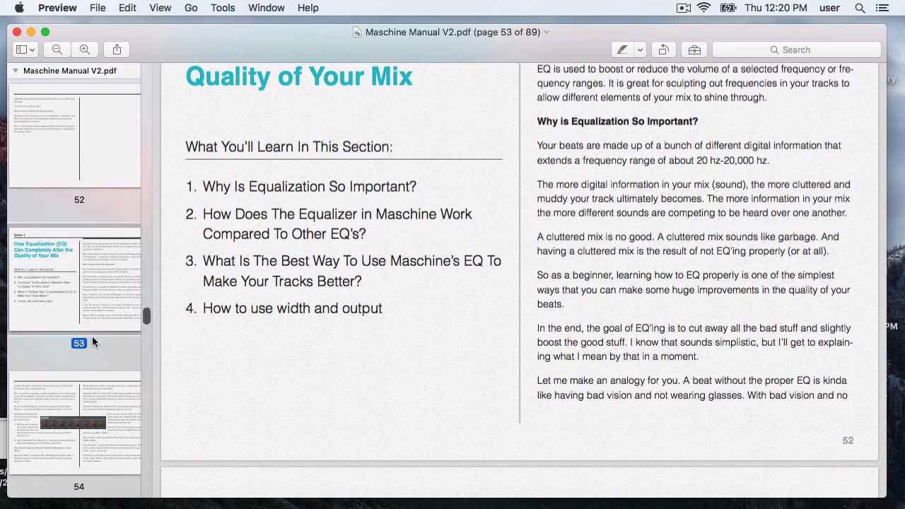
pyautogui.scroll(-10, 66, 346)
pyautogui.click(64, 349)
# Step: Browse the remaining Mixing chapter thumbnails up to the Beat School chapter
pyautogui.scroll(-15, 381, 312)
pyautogui.scroll(-8, 118, 377)
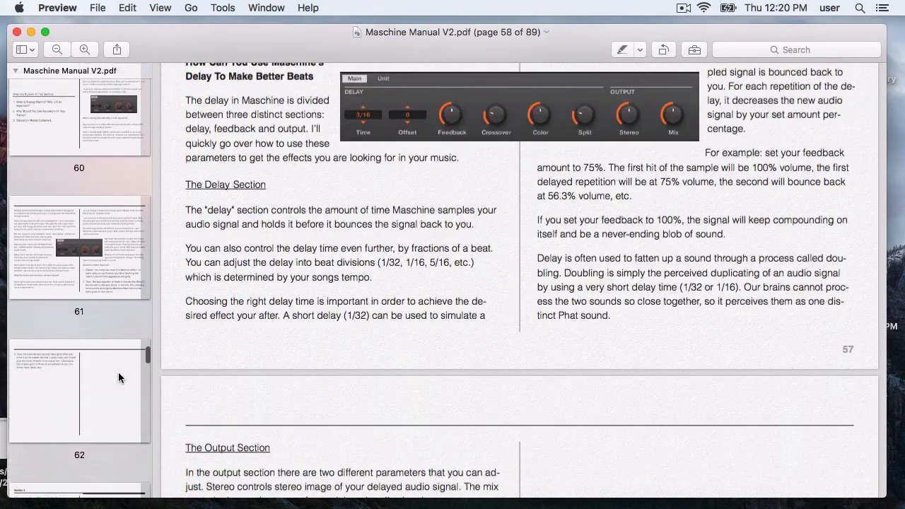
pyautogui.scroll(-15, 89, 282)
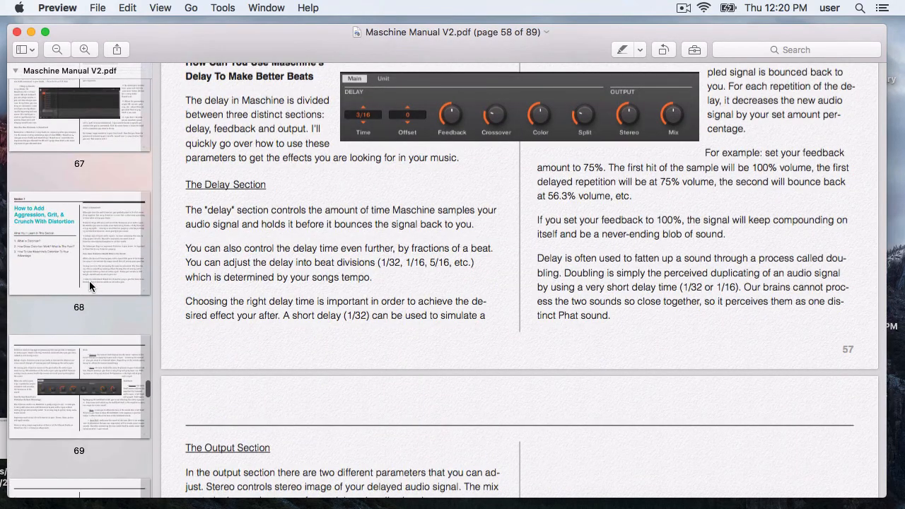
pyautogui.scroll(-12, 90, 283)
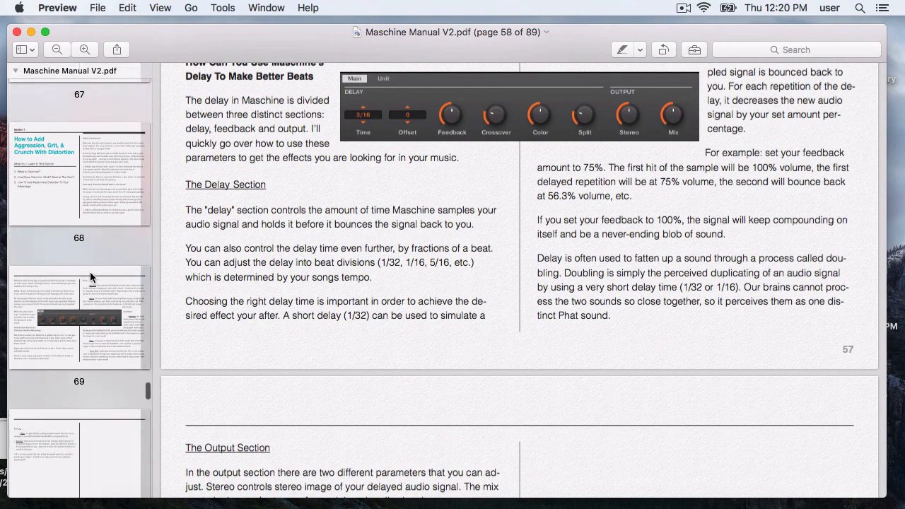
pyautogui.scroll(-20, 90, 273)
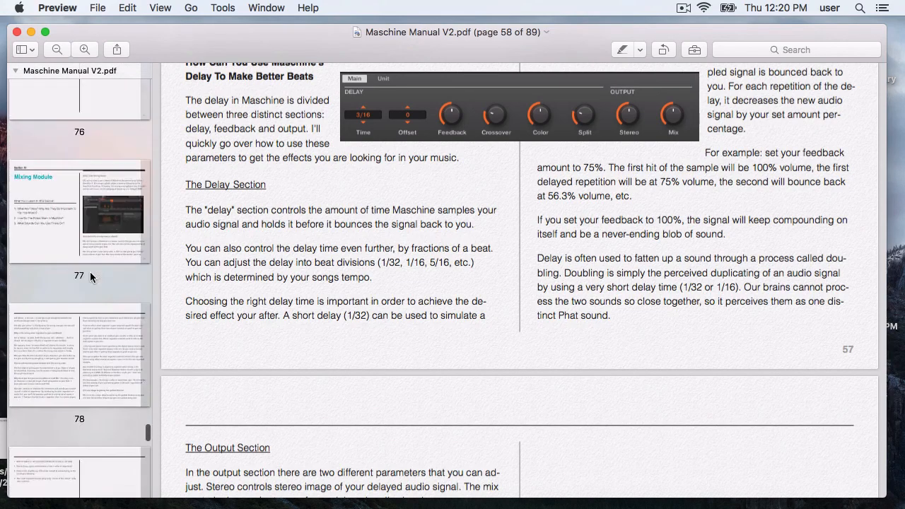
pyautogui.scroll(-4, 90, 275)
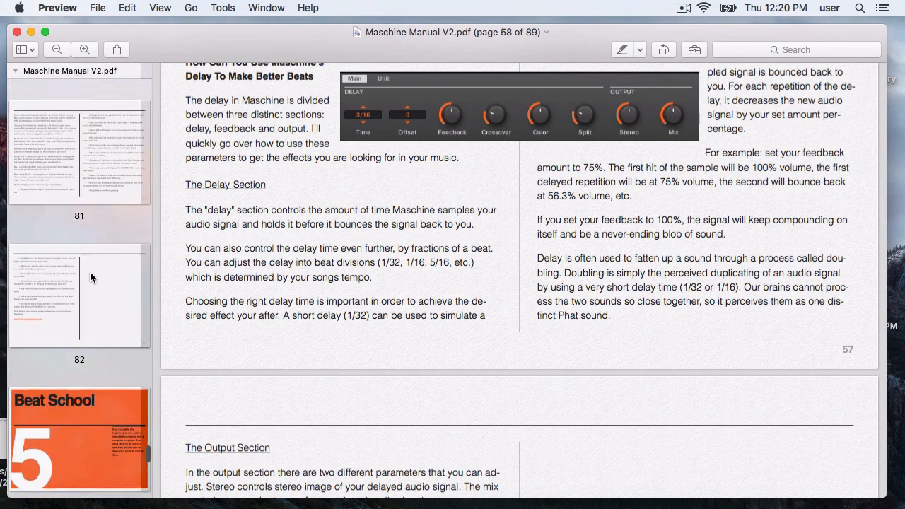
# Step: Open the Sampling chapter on page 24 and its Section 1 about developing a sampling ear on page 25
pyautogui.scroll(20, 90, 276)
pyautogui.scroll(8, 90, 272)
pyautogui.scroll(-10, 90, 271)
pyautogui.click(125, 340)
pyautogui.scroll(-5, 124, 335)
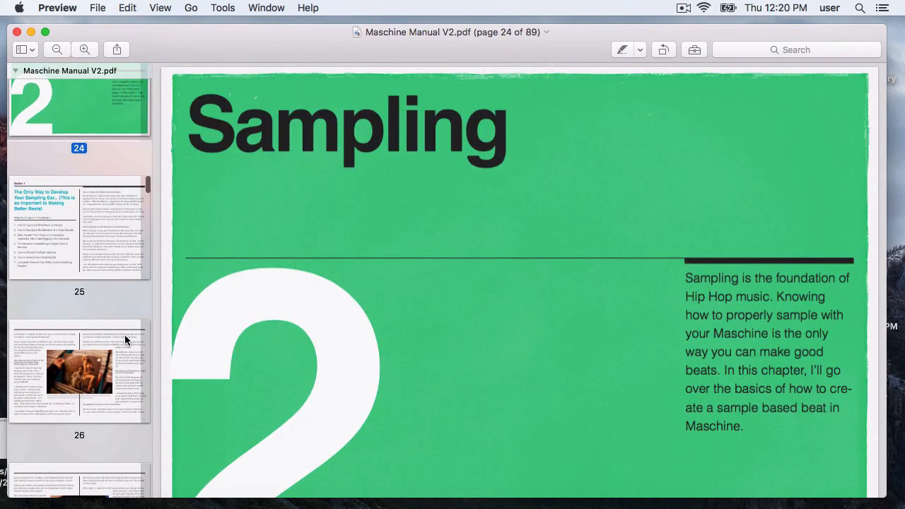
pyautogui.click(99, 372)
pyautogui.scroll(1, 99, 372)
pyautogui.click(72, 246)
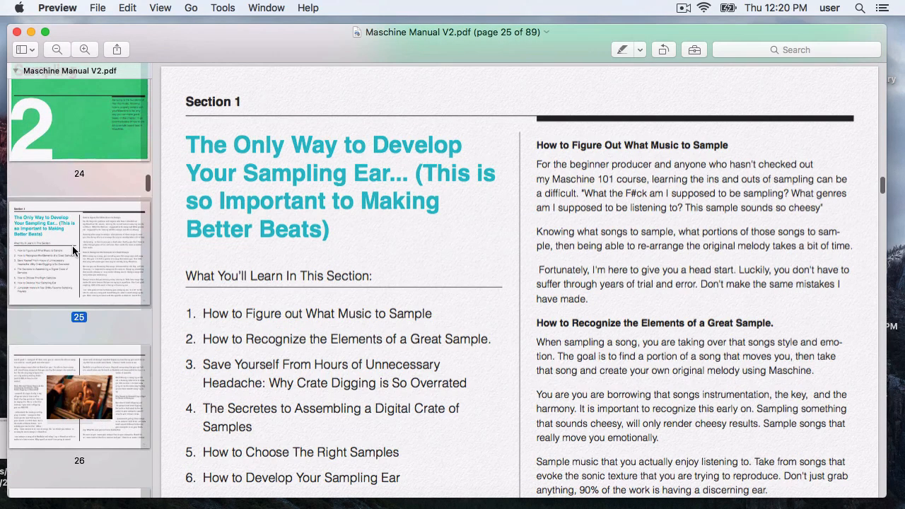
# Step: Open page 14 on the reasons to purchase a Maschine Studio and browse the thumbnails of the earlier pages
pyautogui.scroll(-5, 102, 301)
pyautogui.scroll(15, 97, 304)
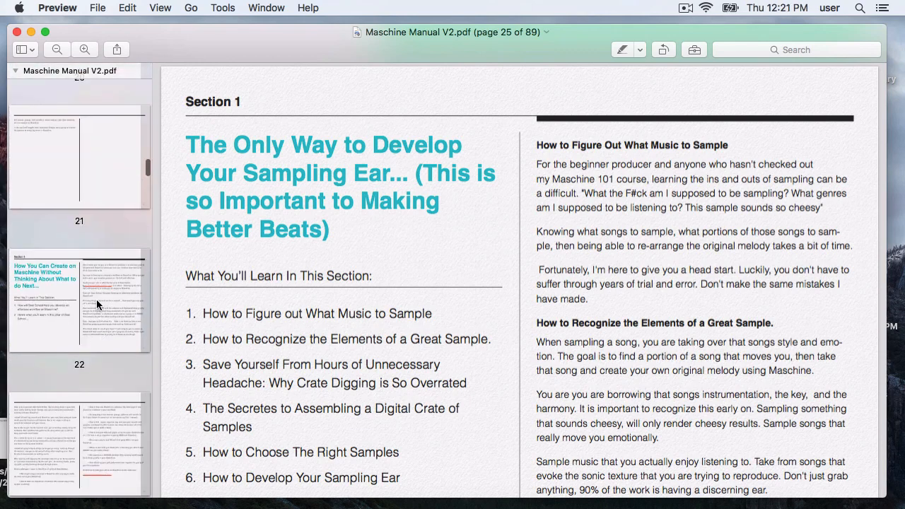
pyautogui.scroll(8, 96, 299)
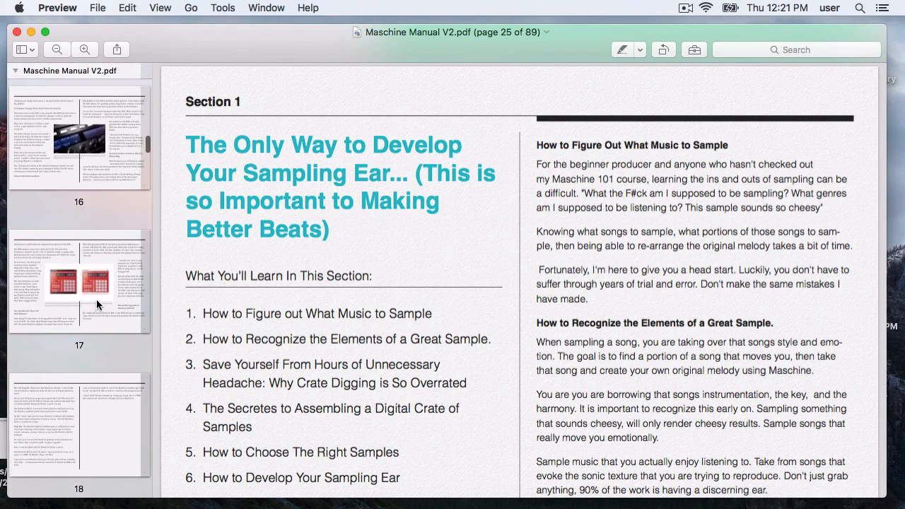
pyautogui.click(80, 275)
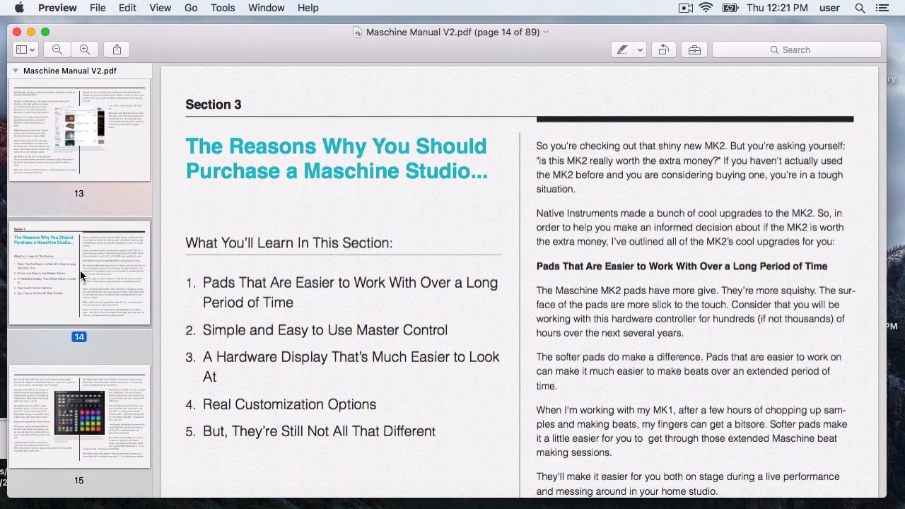
pyautogui.scroll(5, 99, 247)
pyautogui.scroll(3, 88, 249)
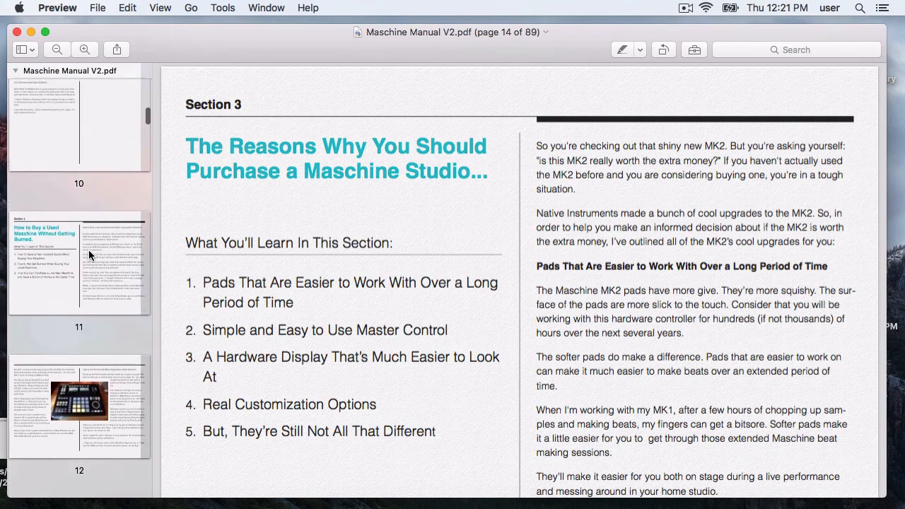